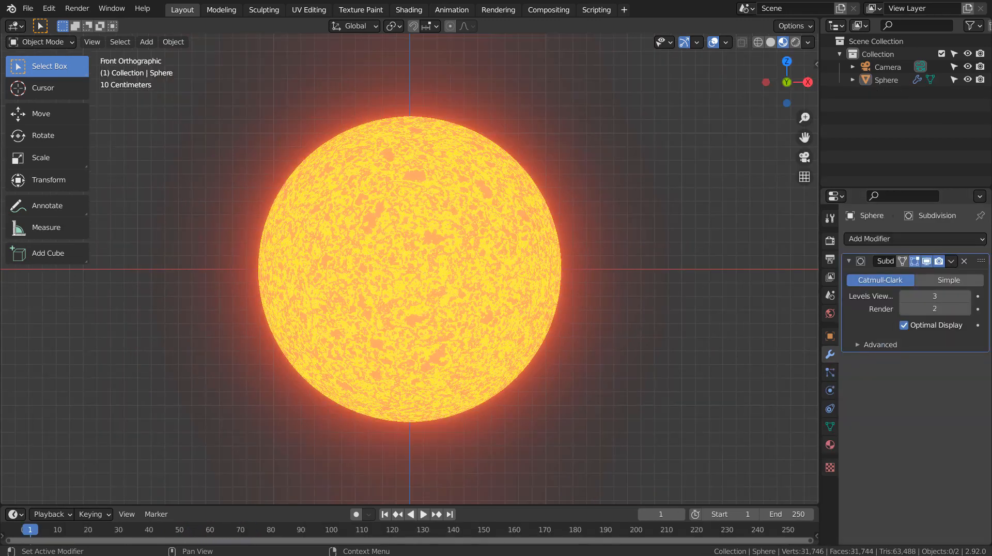
- Show the object transform values in the viewport and select the sphere
{"action": "left_click", "coordinate": [665, 264]}
{"action": "key", "text": "n"}
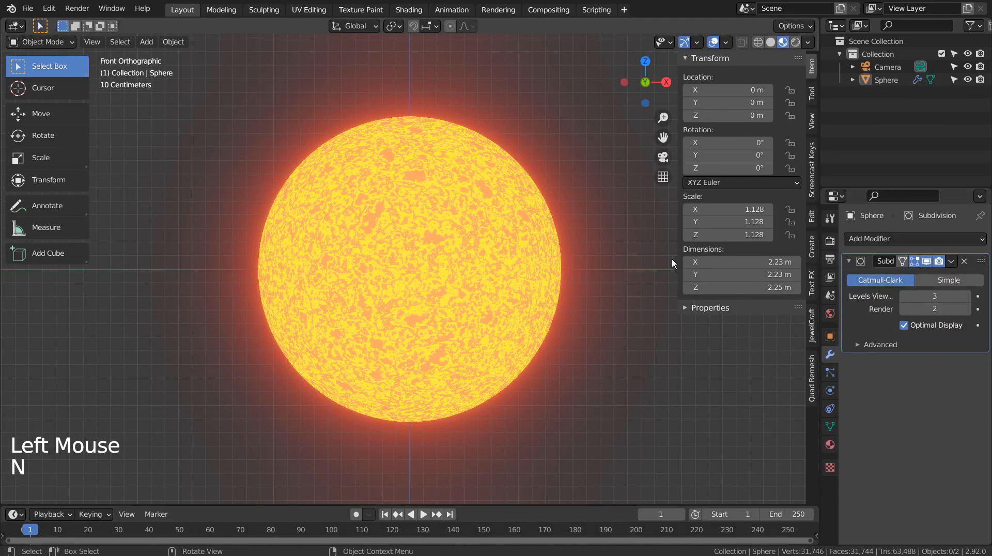
{"action": "left_click", "coordinate": [412, 248]}
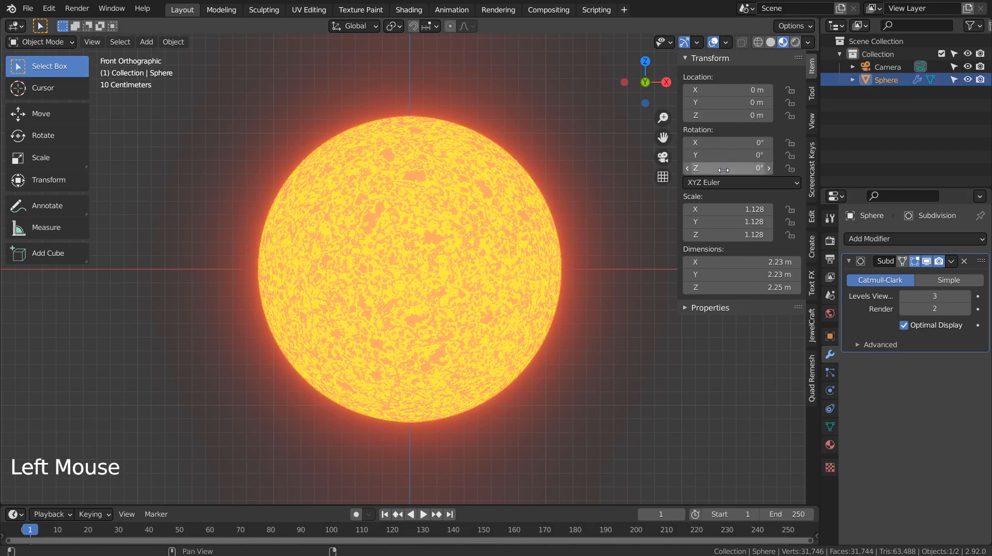
- Try rotating the sphere to 42.7° about Z and undo the rotation
{"action": "left_click_drag", "start_coordinate": [728, 168], "coordinate": [773, 169]}
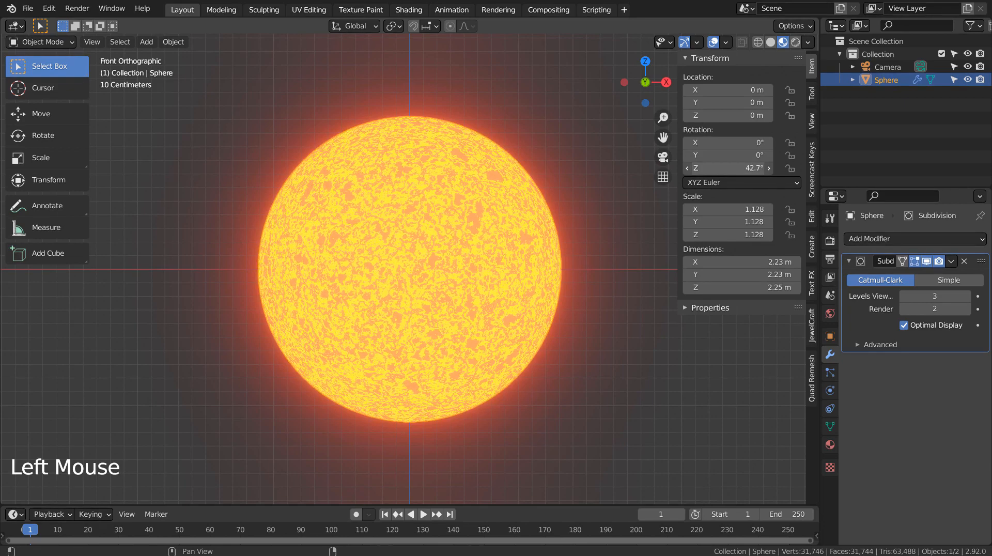
{"action": "key", "text": "ctrl+z"}
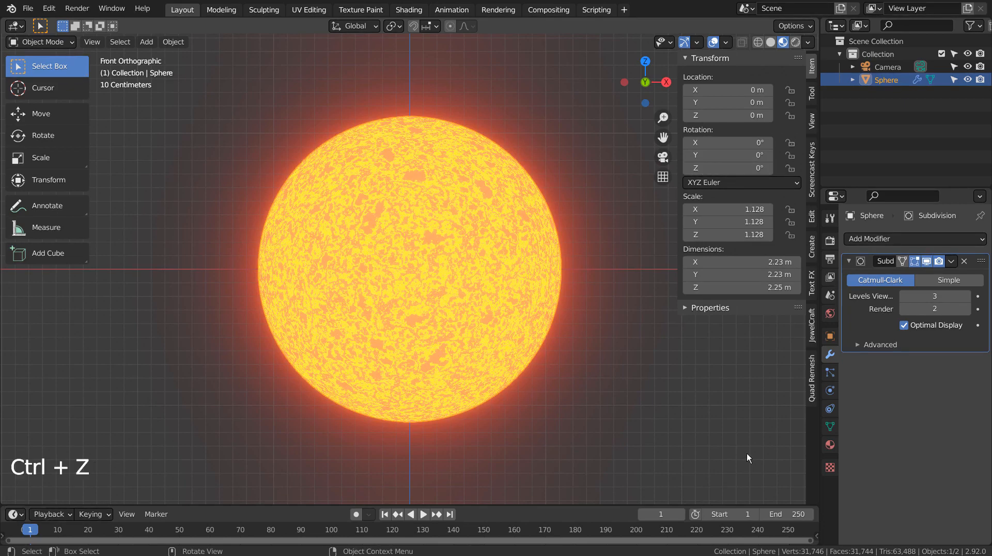
- Set the animation's end frame to 2500, go to the last frame, and stretch the timeline to show the full range
{"action": "left_click", "coordinate": [791, 514]}
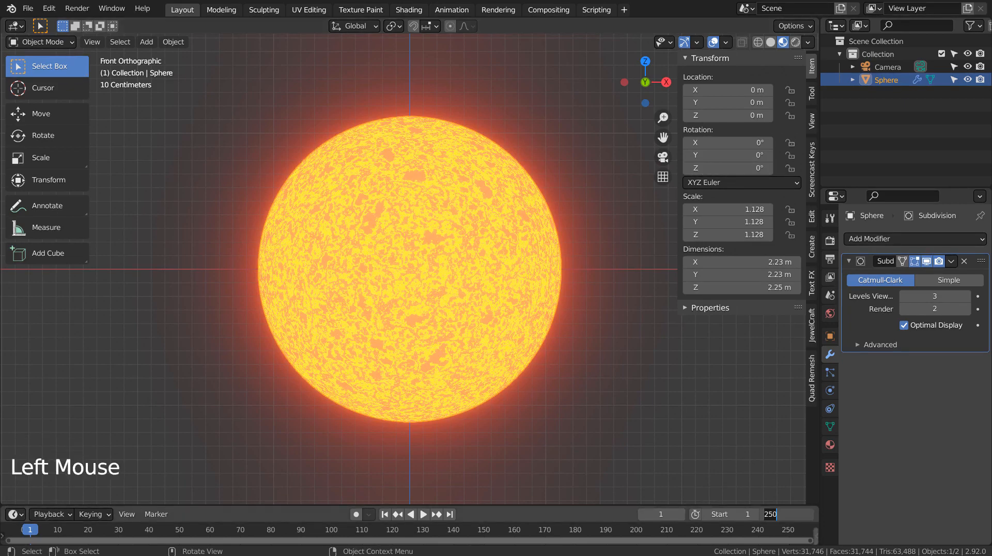
{"action": "type", "text": "0"}
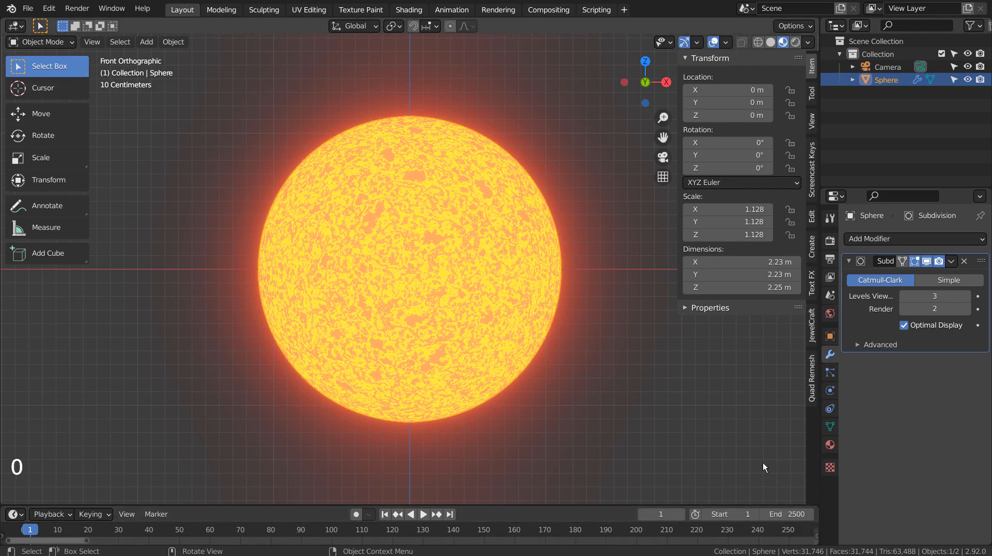
{"action": "left_click", "coordinate": [451, 515]}
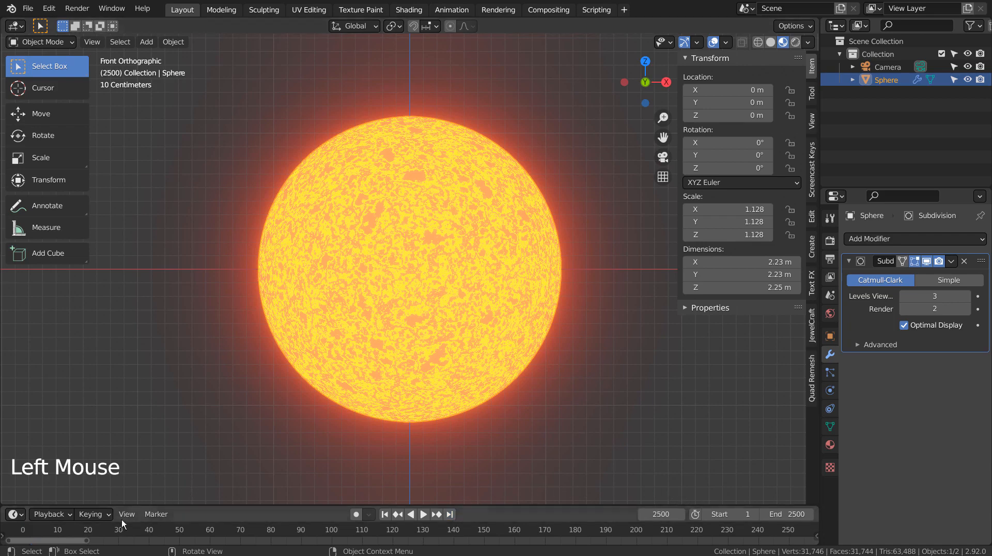
{"action": "left_click_drag", "start_coordinate": [71, 542], "coordinate": [805, 536]}
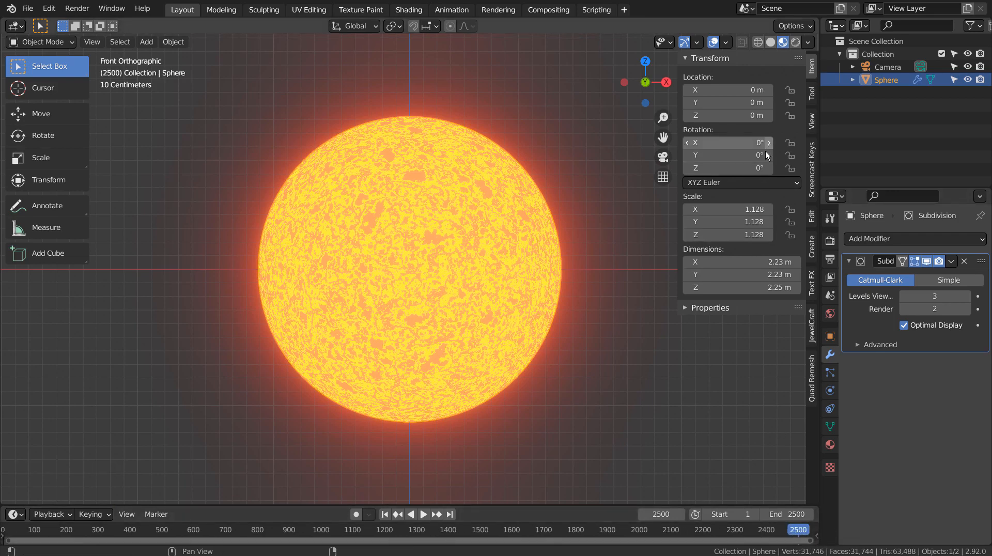
{"action": "left_click", "coordinate": [724, 168]}
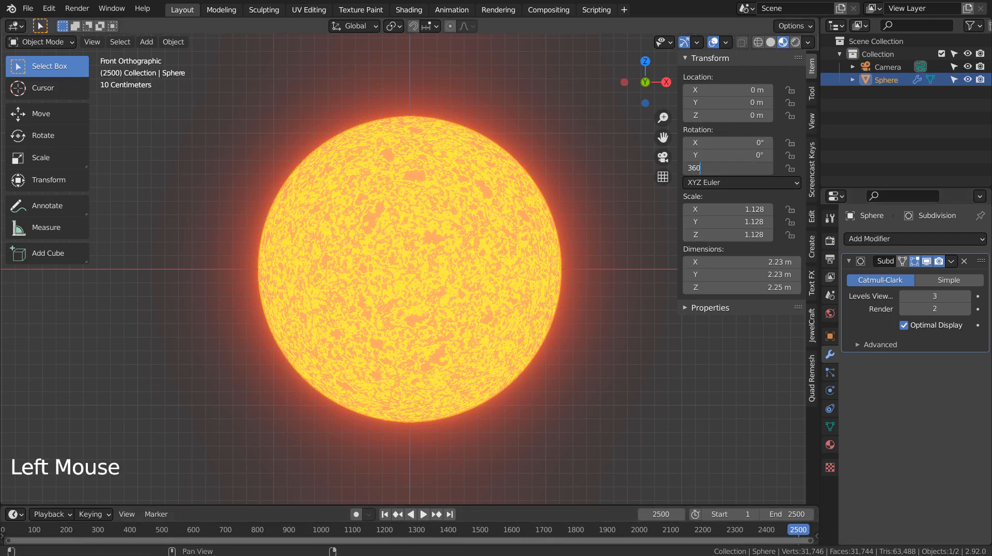
{"action": "type", "text": "360"}
{"action": "key", "text": "Return"}
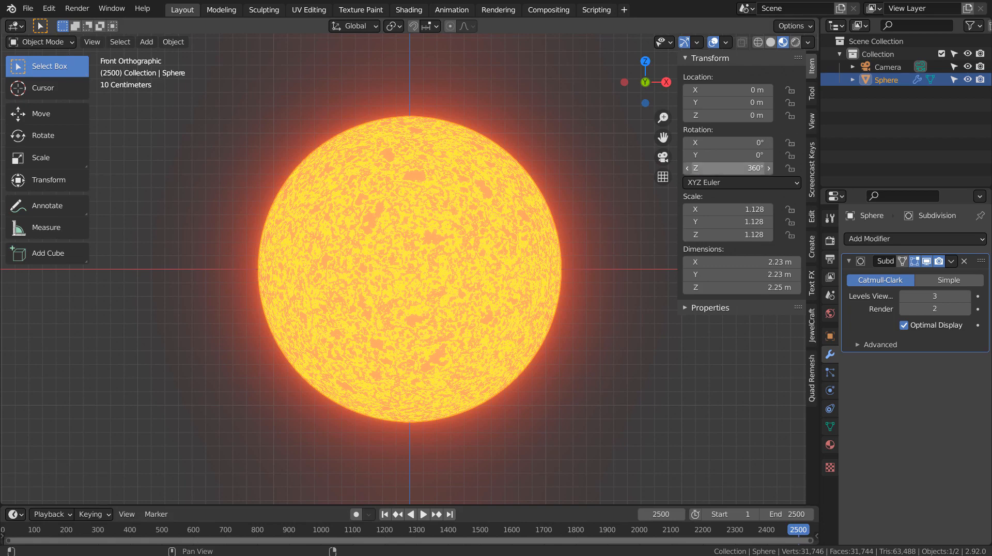
{"action": "left_click", "coordinate": [729, 168]}
{"action": "type", "text": "0"}
{"action": "key", "text": "Return"}
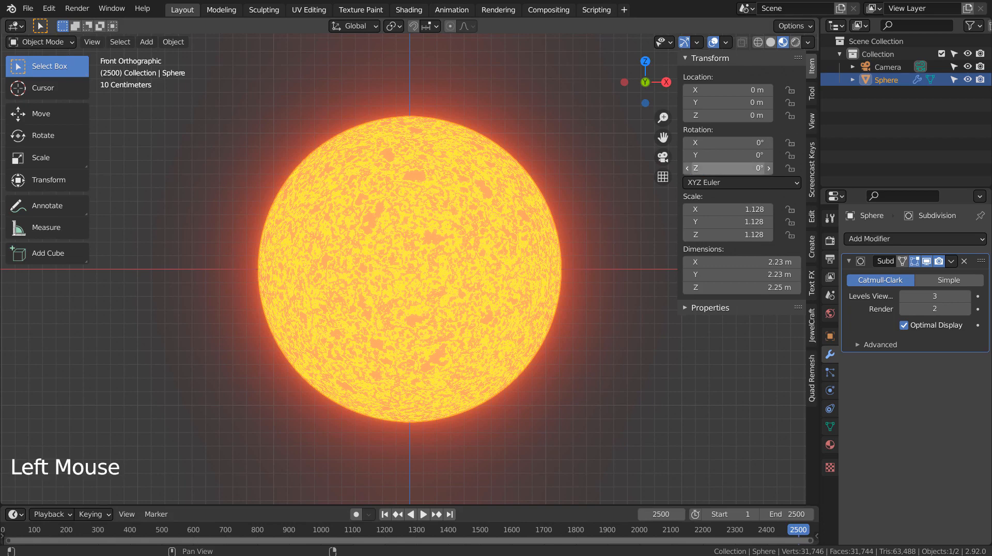
- Keyframe the sphere's rotation with Z at 0° on frame 1 and Z at 360° on frame 2500
{"action": "left_click", "coordinate": [389, 515]}
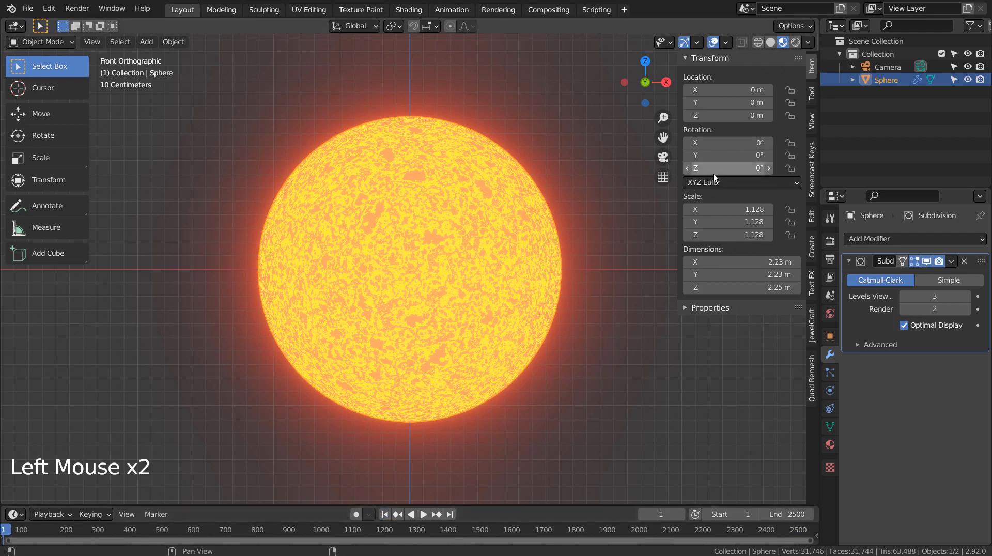
{"action": "key", "text": "i"}
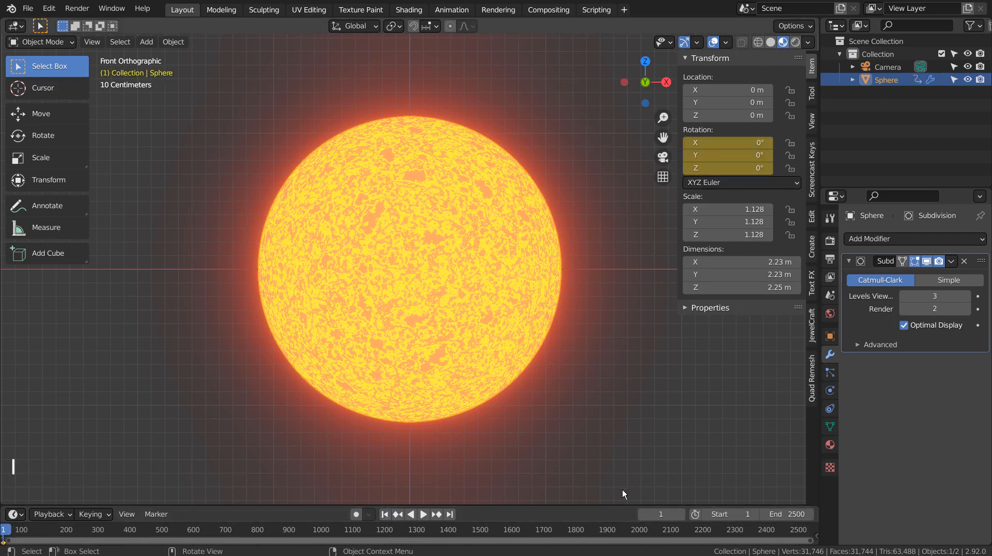
{"action": "left_click", "coordinate": [450, 514]}
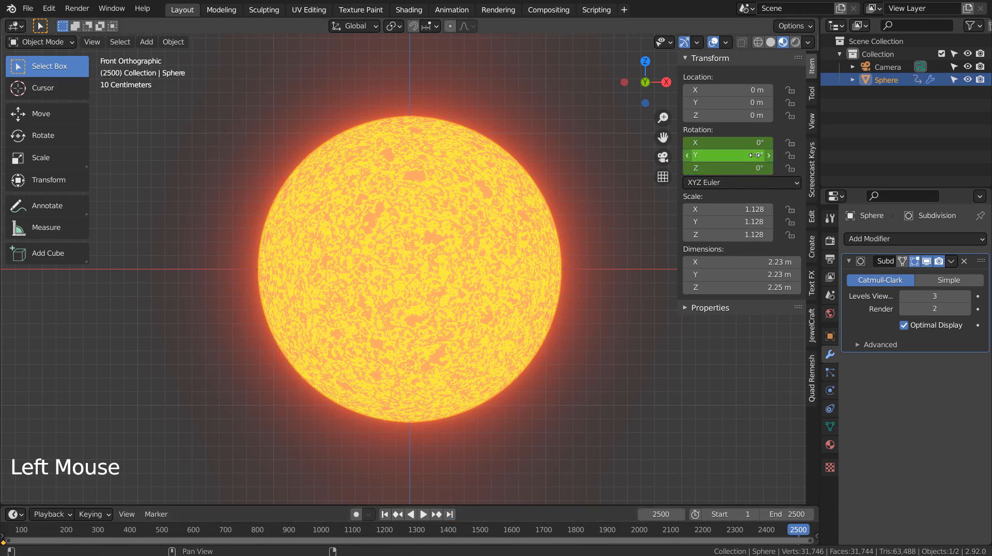
{"action": "double_click", "coordinate": [729, 168]}
{"action": "type", "text": "360"}
{"action": "key", "text": "Return"}
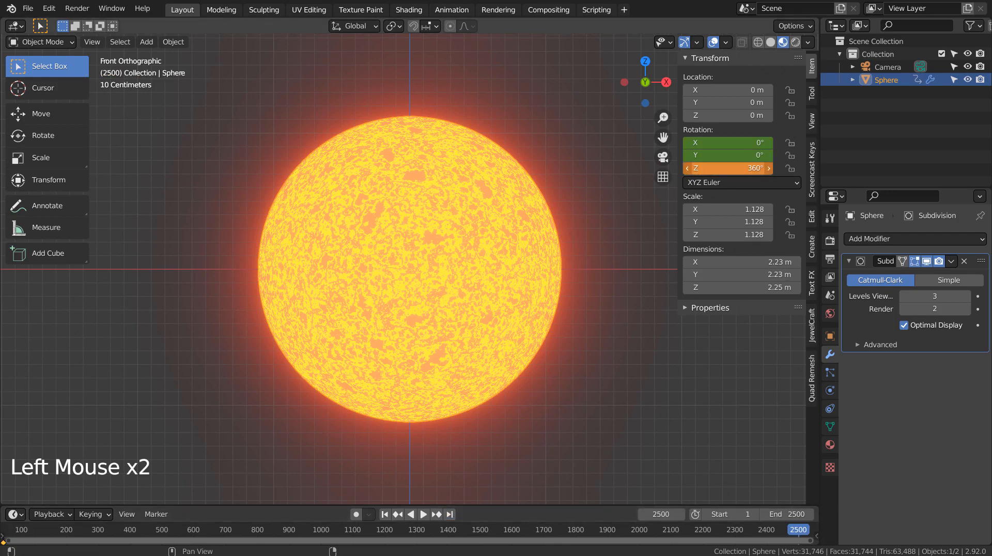
{"action": "key", "text": "i"}
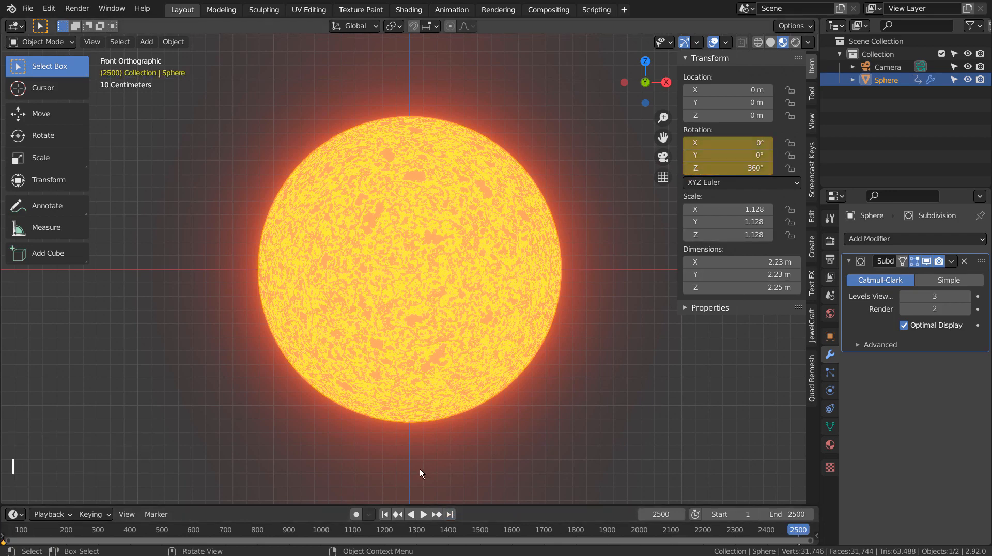
- Return to frame 1 and set the sphere's animation channels to Linear Extrapolation, ending back in the Layout workspace
{"action": "left_click", "coordinate": [385, 514]}
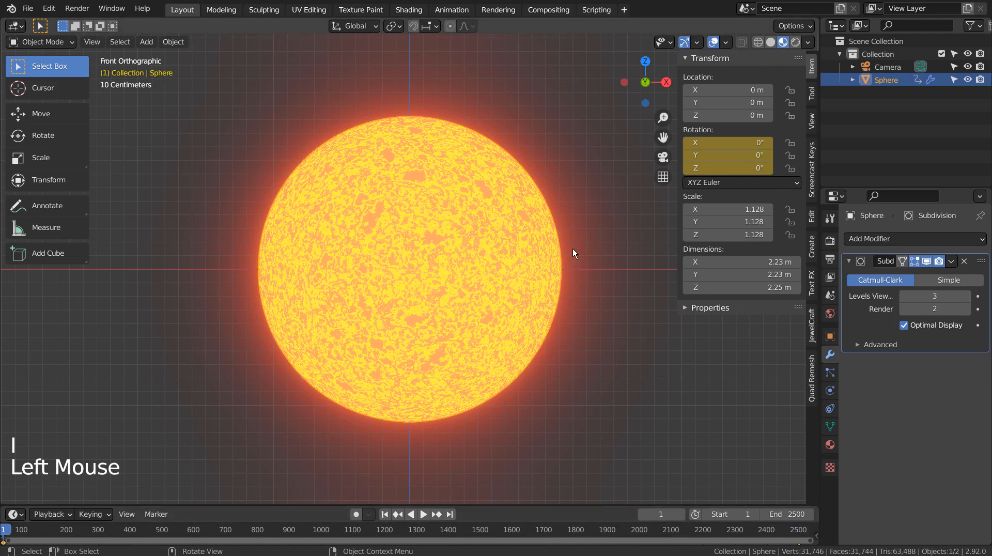
{"action": "left_click", "coordinate": [450, 11]}
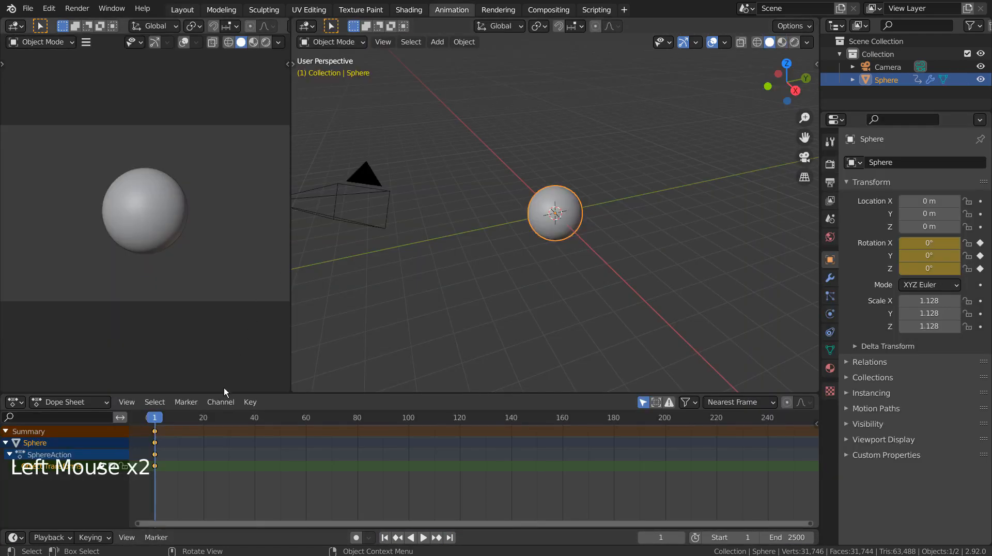
{"action": "left_click", "coordinate": [220, 401]}
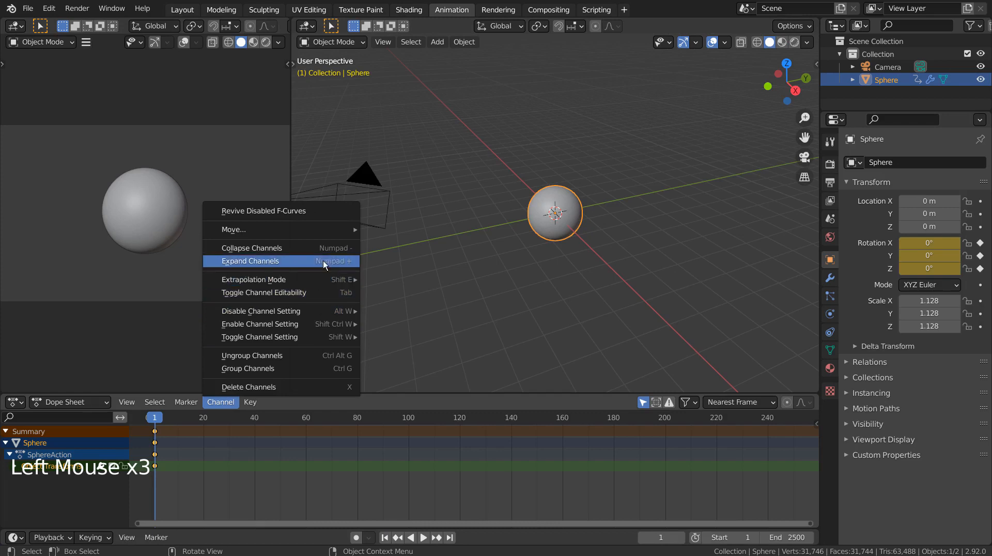
{"action": "mouse_move", "coordinate": [327, 280]}
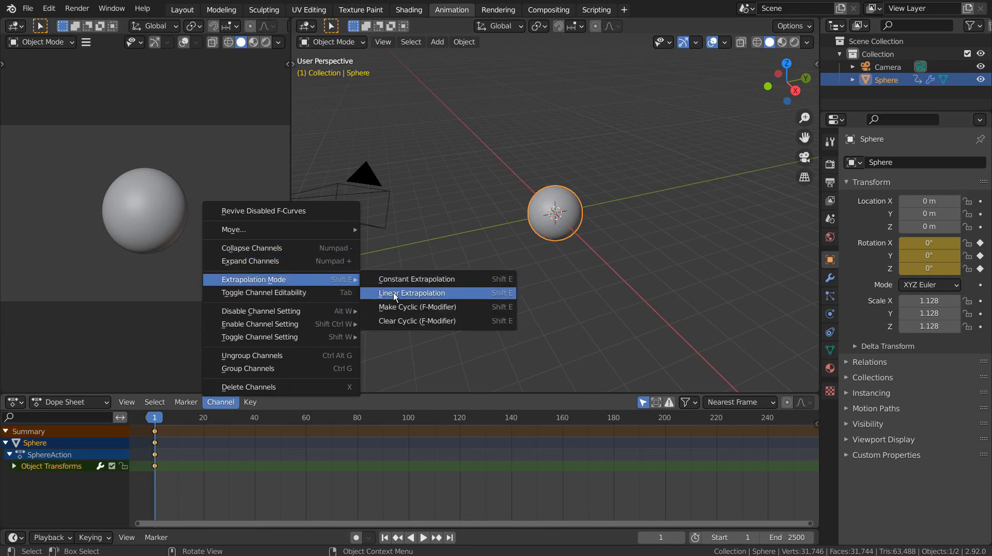
{"action": "left_click", "coordinate": [476, 293]}
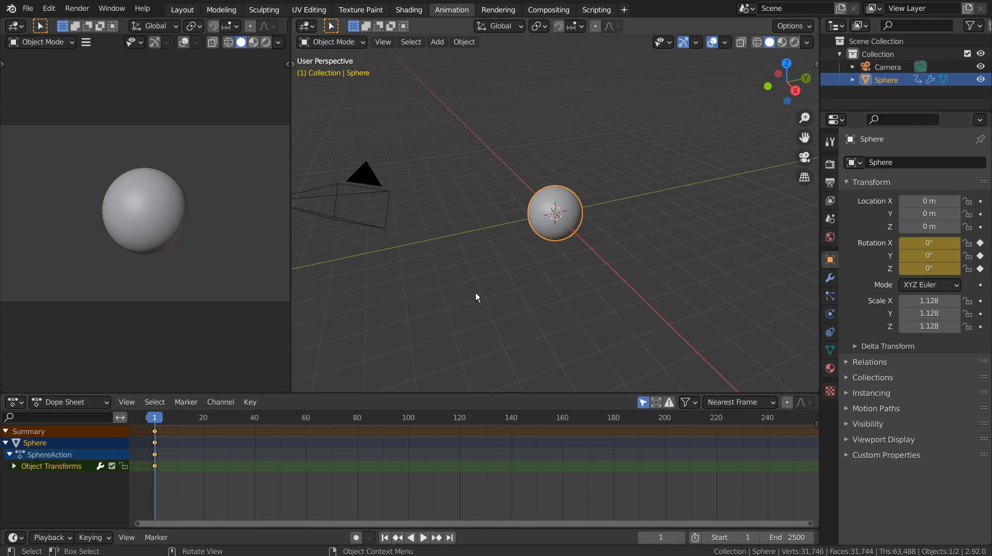
{"action": "left_click", "coordinate": [182, 9]}
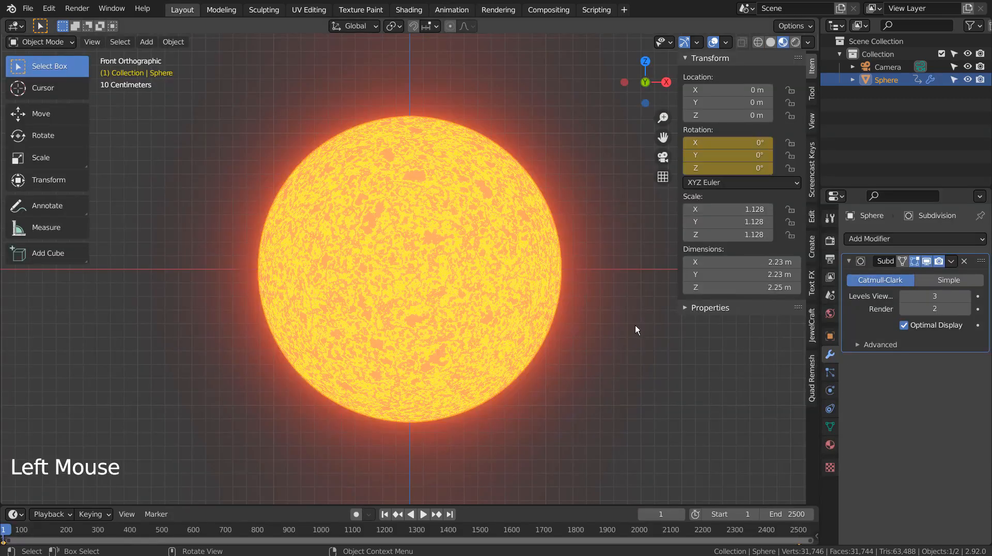
- Play the sphere's rotation animation to check it, stop playback, and return to frame 1
{"action": "left_click", "coordinate": [422, 515]}
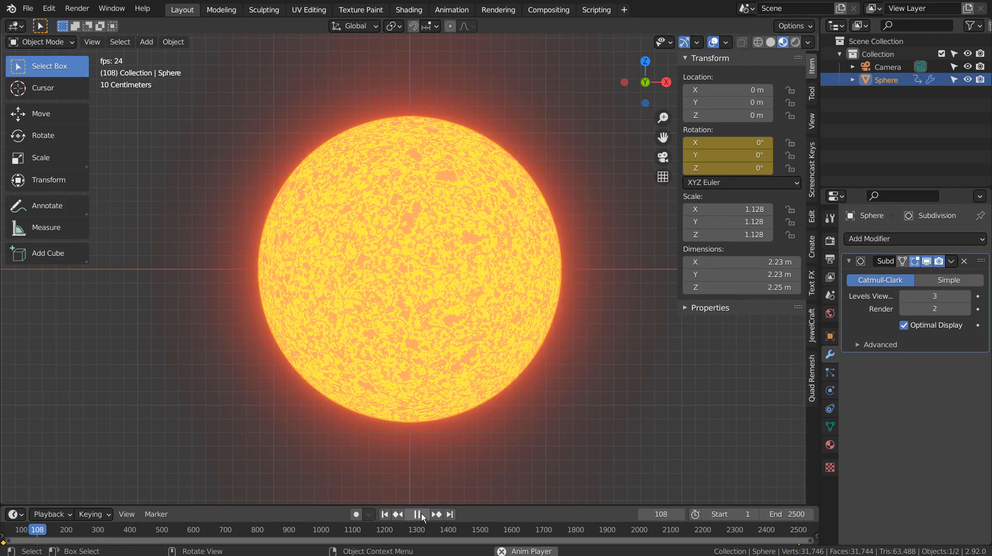
{"action": "left_click", "coordinate": [421, 514]}
{"action": "left_click", "coordinate": [386, 514]}
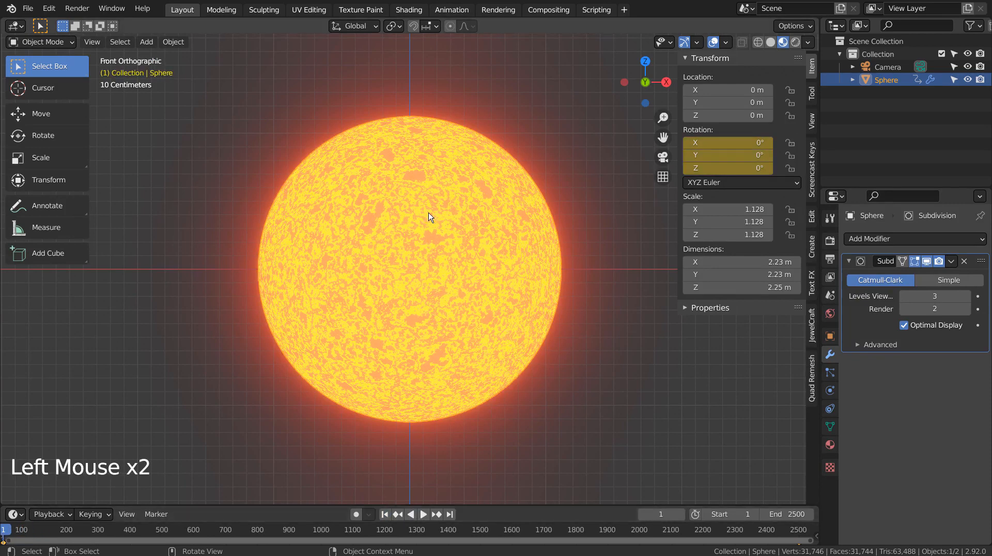
{"action": "left_click", "coordinate": [417, 9]}
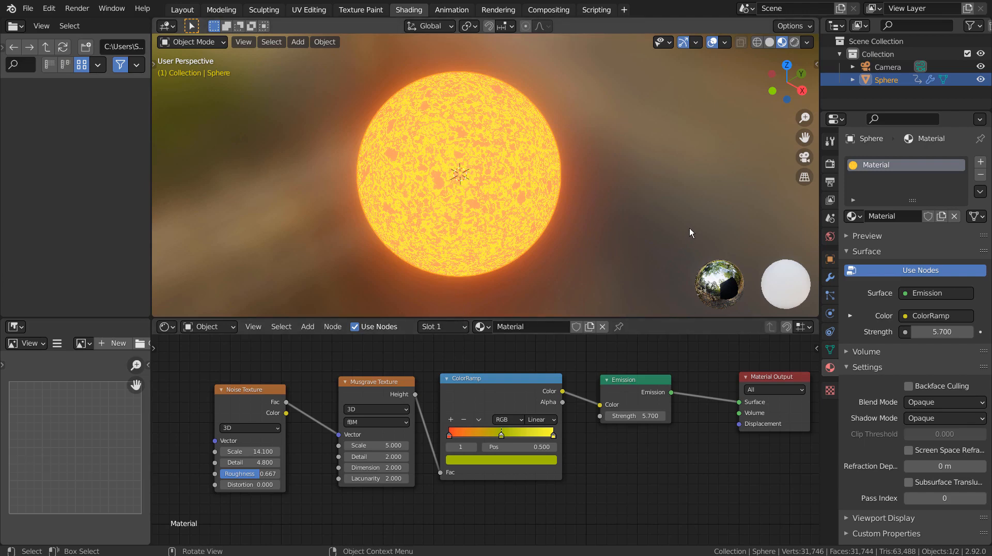
{"action": "key", "text": "n"}
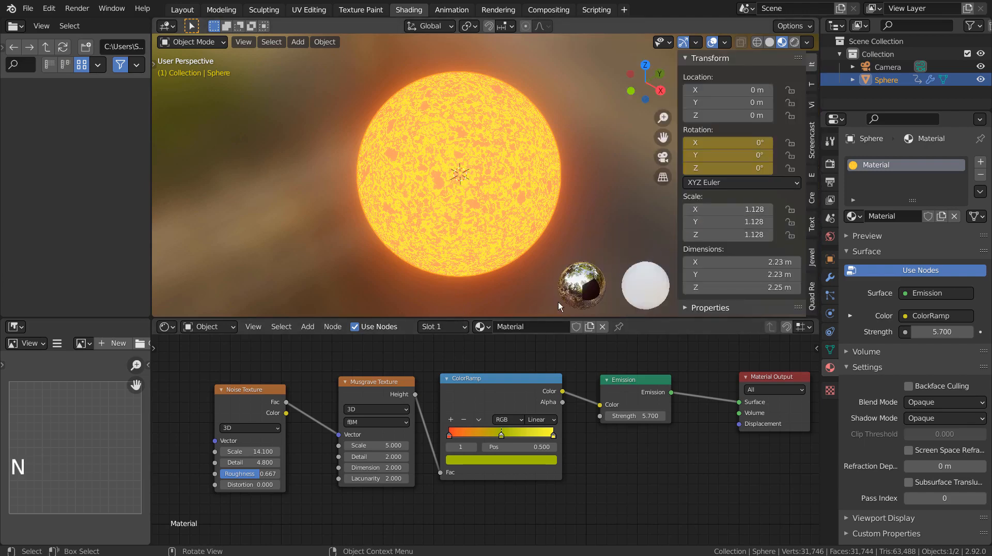
{"action": "key", "text": "n"}
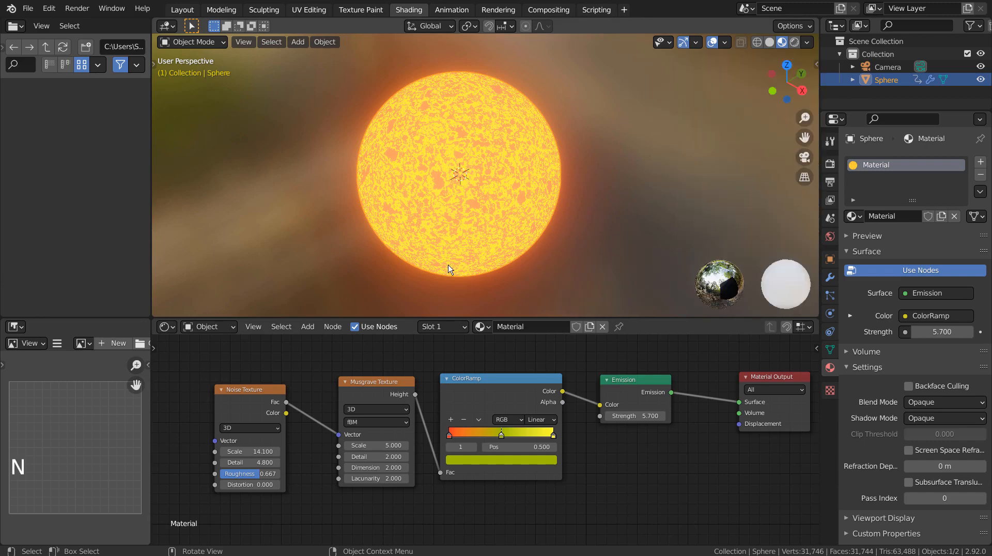
{"action": "left_click", "coordinate": [181, 9]}
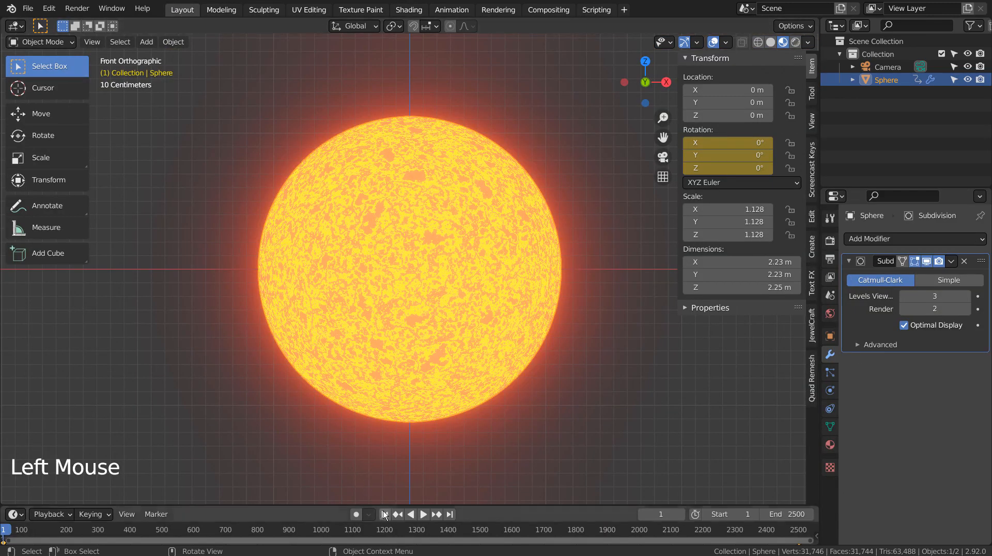
- Test the Noise Texture's Distortion, undo the change, and keyframe Distortion at 0 on frame 1 in the sphere's material
{"action": "left_click", "coordinate": [414, 11]}
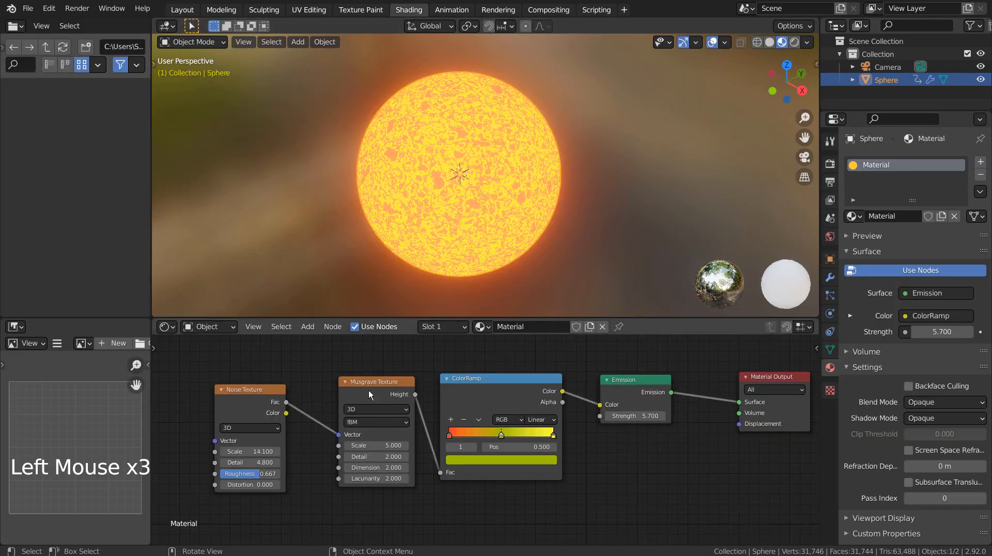
{"action": "mouse_move", "coordinate": [258, 484]}
{"action": "left_mouse_down"}
{"action": "mouse_move", "coordinate": [279, 484]}
{"action": "mouse_move", "coordinate": [270, 485]}
{"action": "left_mouse_up"}
{"action": "key", "text": "ctrl+z"}
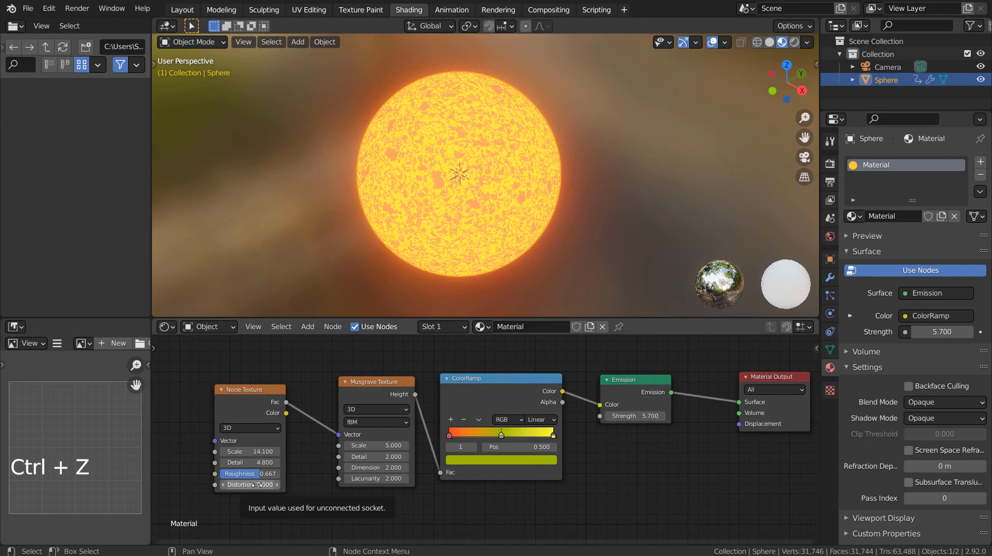
{"action": "key", "text": "i"}
- Go to frame 2500 and keyframe the Noise Texture's Distortion at 0.8
{"action": "left_click", "coordinate": [184, 10]}
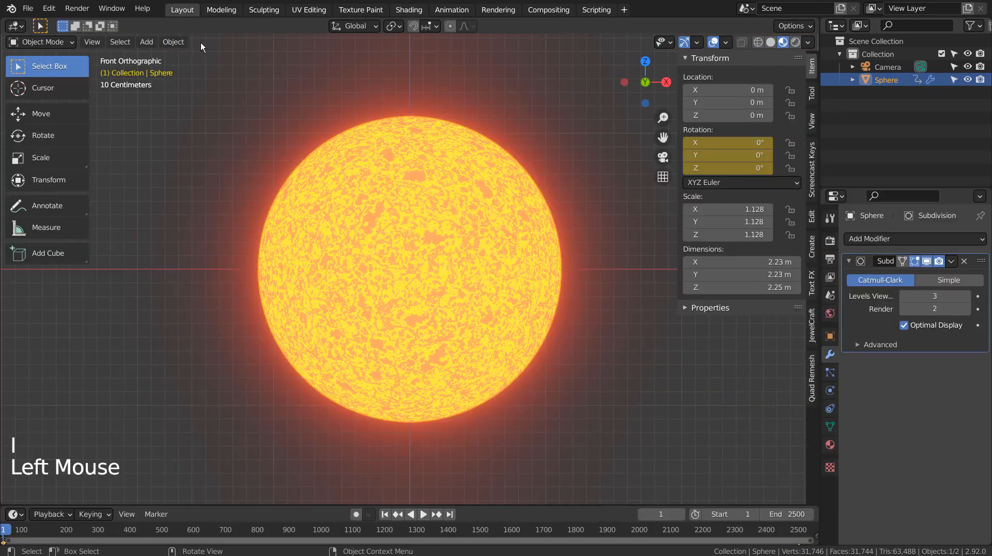
{"action": "left_click", "coordinate": [450, 514]}
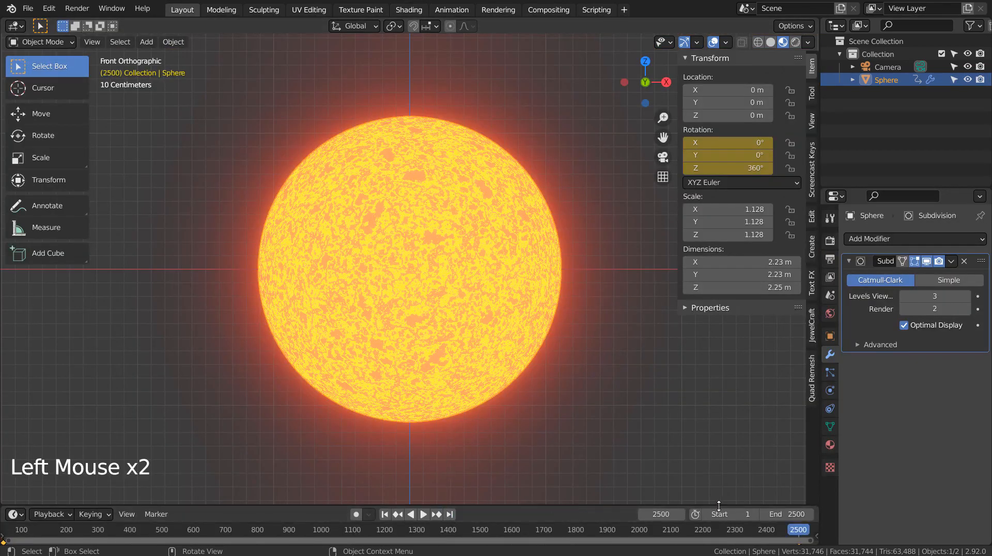
{"action": "left_click", "coordinate": [402, 10]}
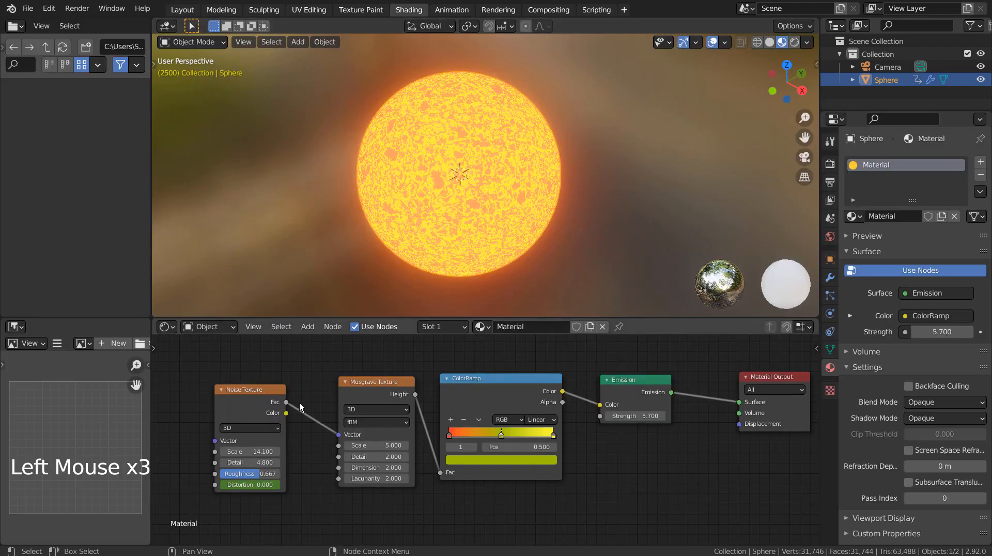
{"action": "left_click", "coordinate": [251, 485]}
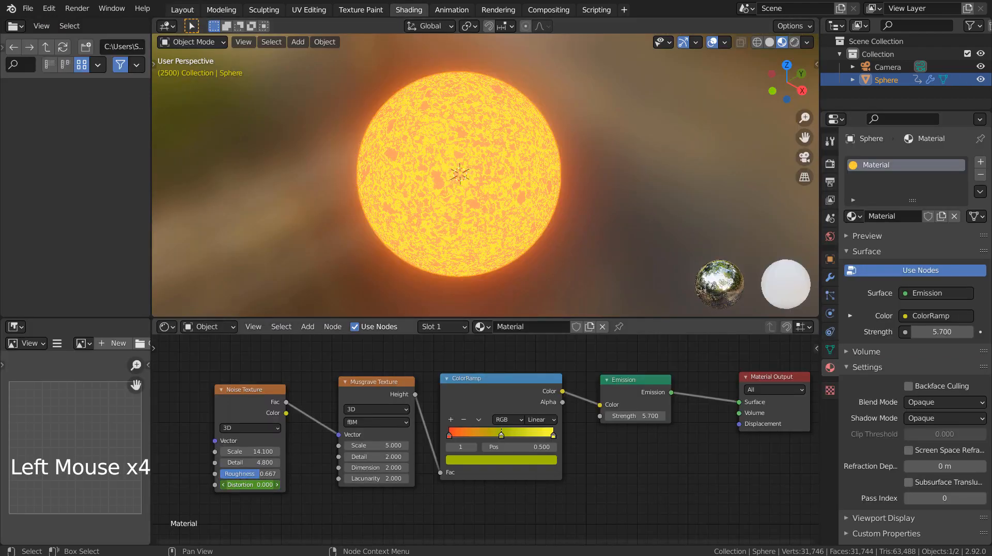
{"action": "mouse_move", "coordinate": [250, 485]}
{"action": "left_mouse_down"}
{"action": "mouse_move", "coordinate": [295, 485]}
{"action": "mouse_move", "coordinate": [242, 485]}
{"action": "left_mouse_up"}
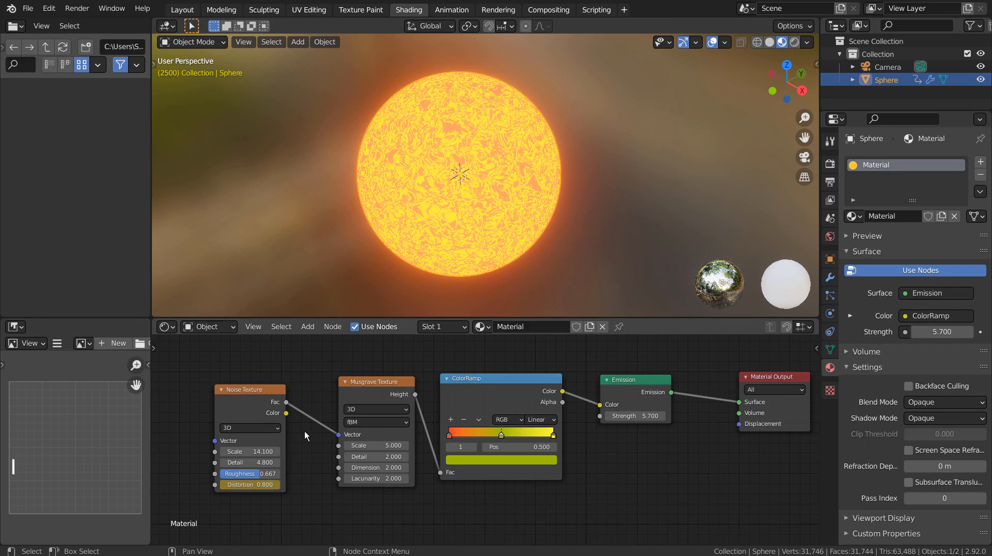
- Return to frame 1, test the Musgrave Texture's Scale, undo the change, and keyframe its Scale at 5.0
{"action": "left_click", "coordinate": [182, 10]}
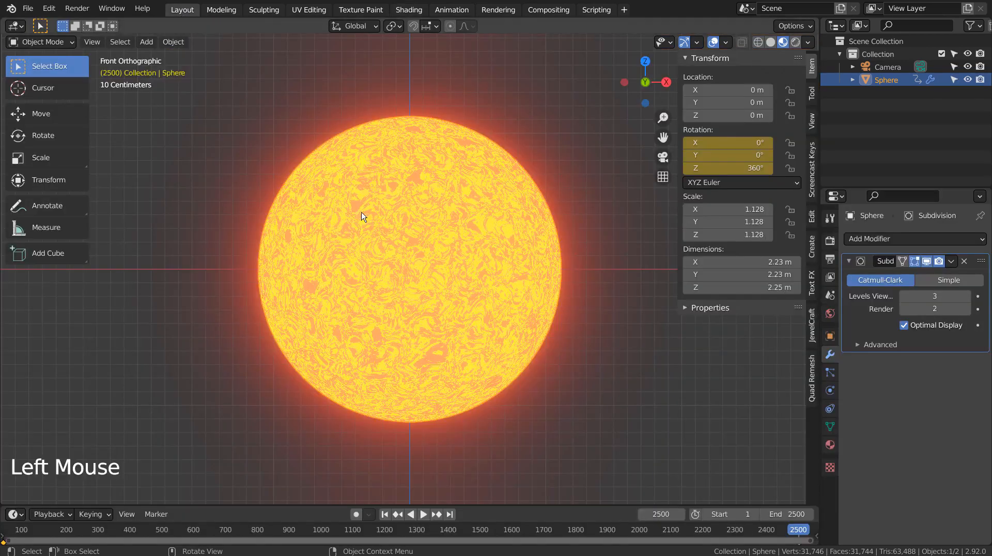
{"action": "left_click", "coordinate": [384, 514]}
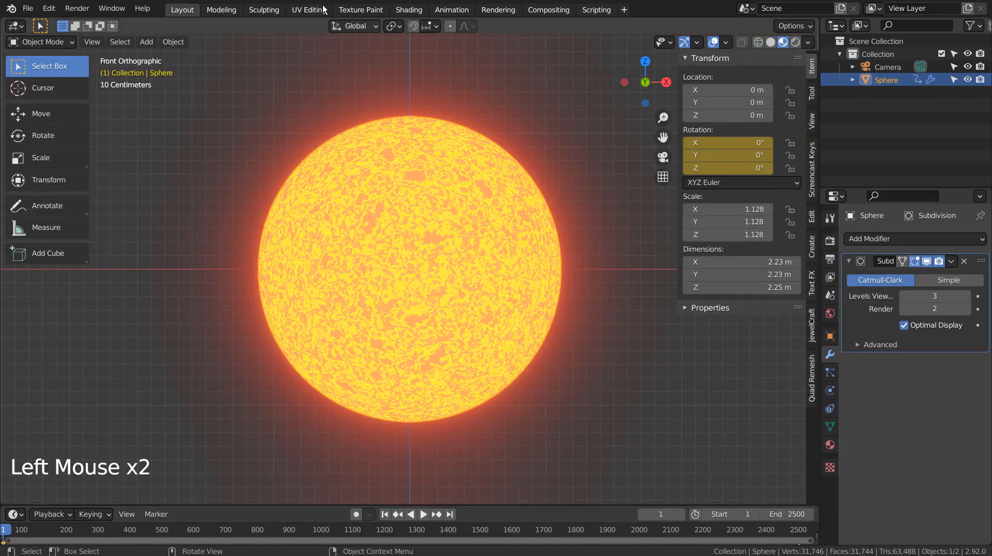
{"action": "left_click", "coordinate": [399, 9]}
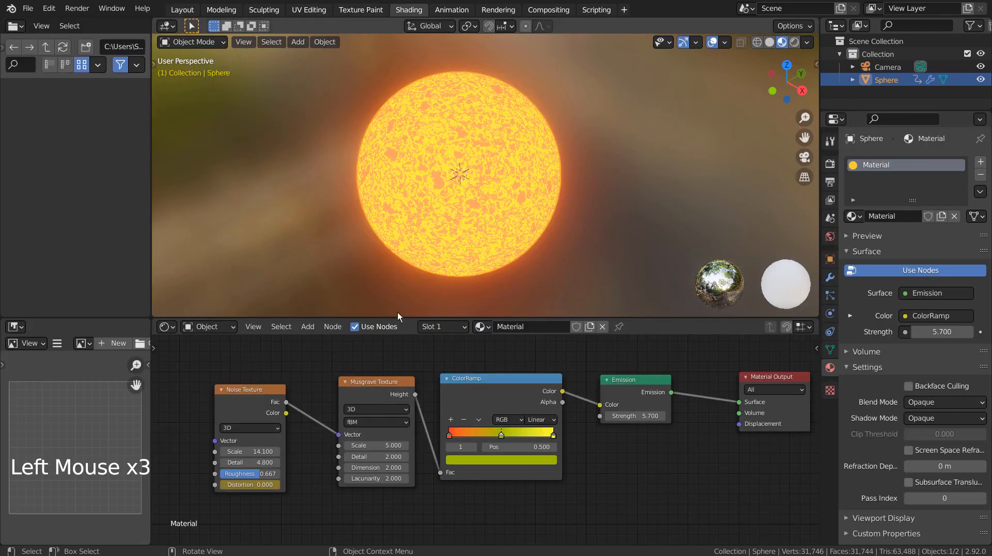
{"action": "left_click", "coordinate": [373, 446]}
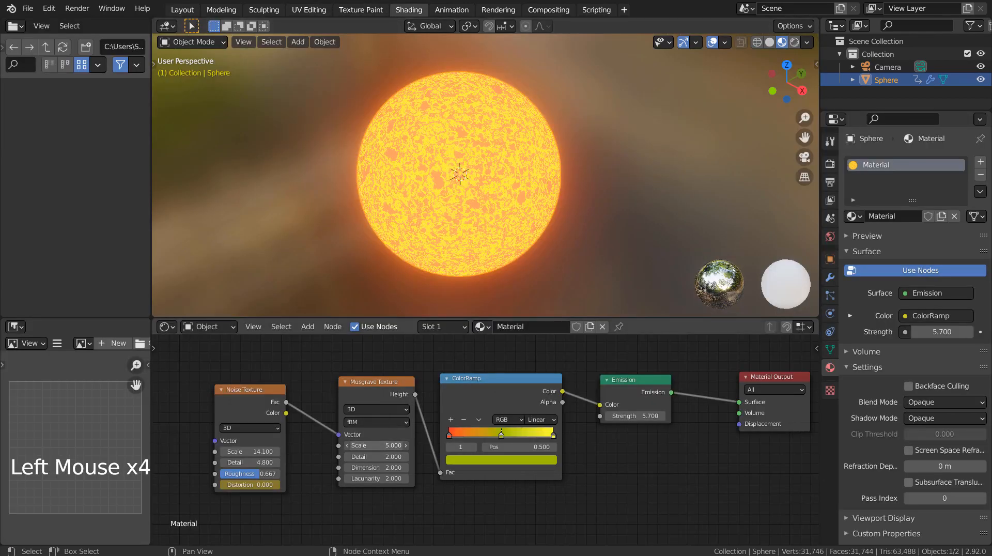
{"action": "mouse_move", "coordinate": [373, 446]}
{"action": "left_mouse_down"}
{"action": "mouse_move", "coordinate": [358, 446]}
{"action": "mouse_move", "coordinate": [377, 446]}
{"action": "left_mouse_up"}
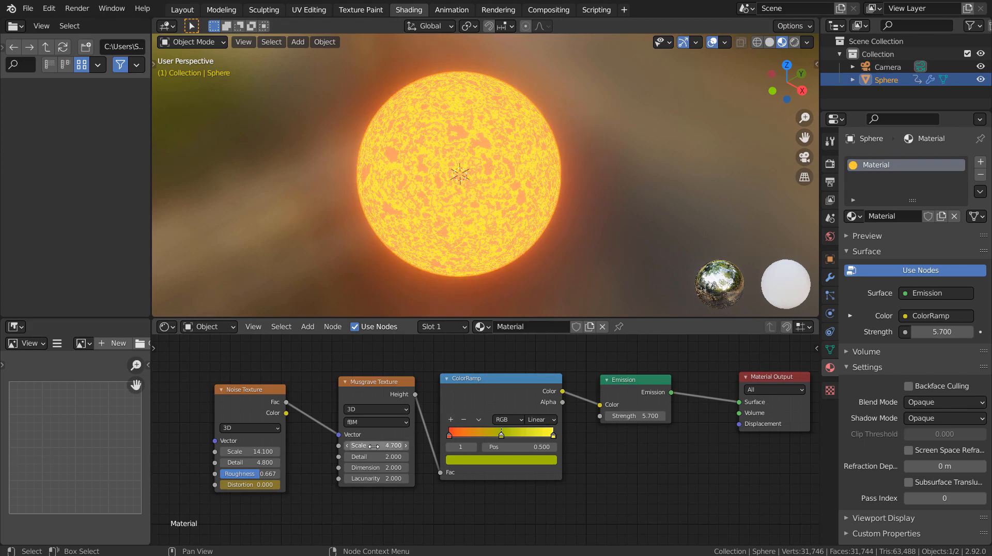
{"action": "key", "text": "ctrl+z"}
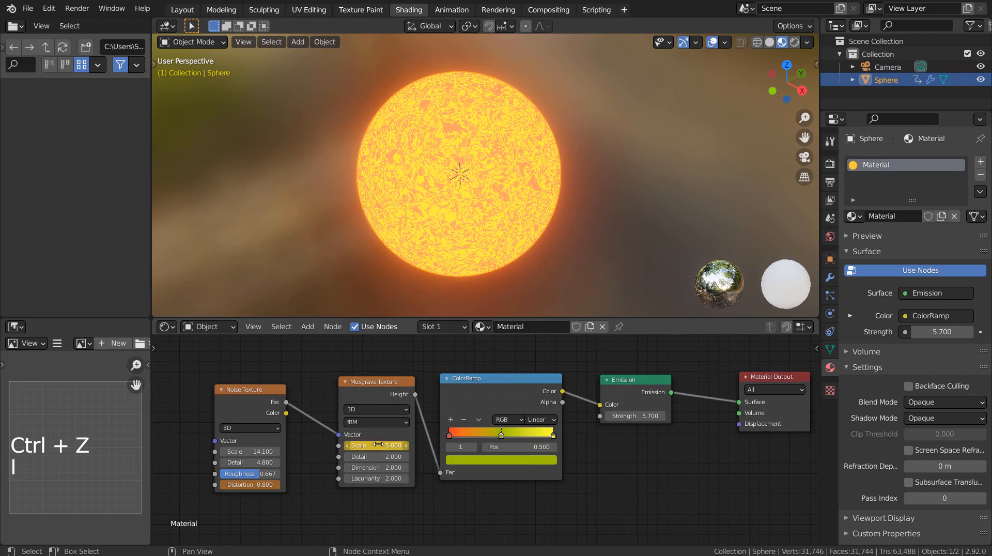
- Go to frame 2500 and keyframe the Musgrave Texture's Scale at 5.6 in the sphere's material
{"action": "left_click", "coordinate": [182, 9]}
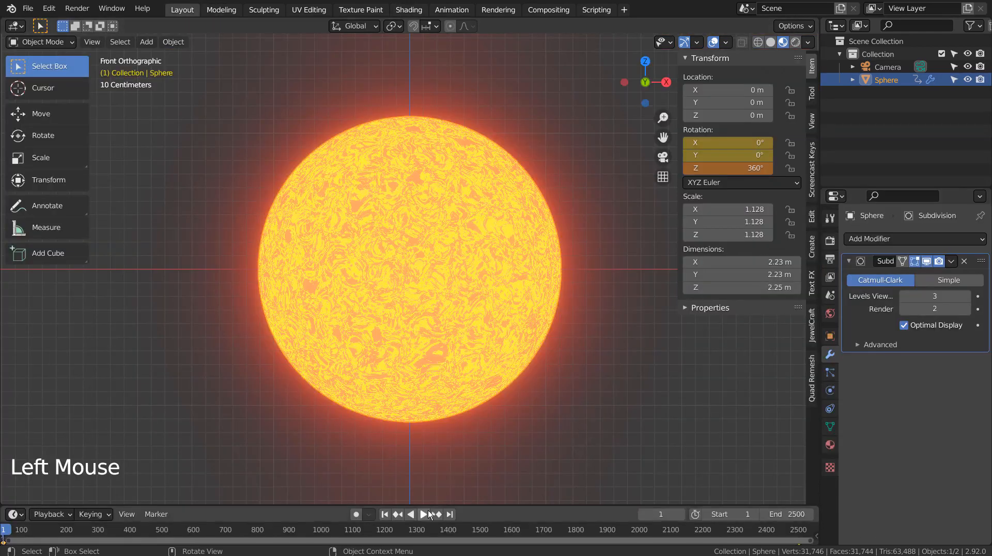
{"action": "left_click", "coordinate": [387, 514]}
{"action": "left_click", "coordinate": [450, 514]}
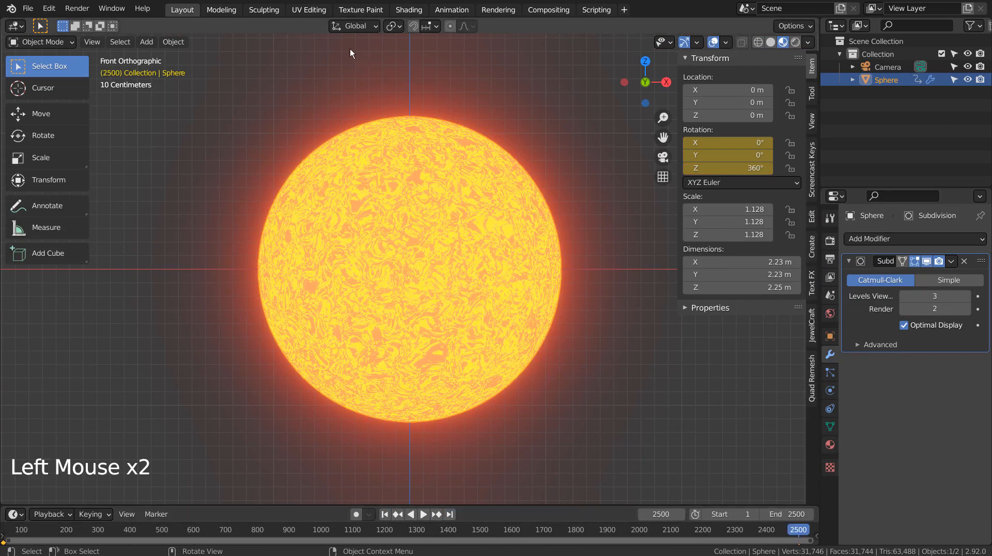
{"action": "left_click", "coordinate": [402, 11]}
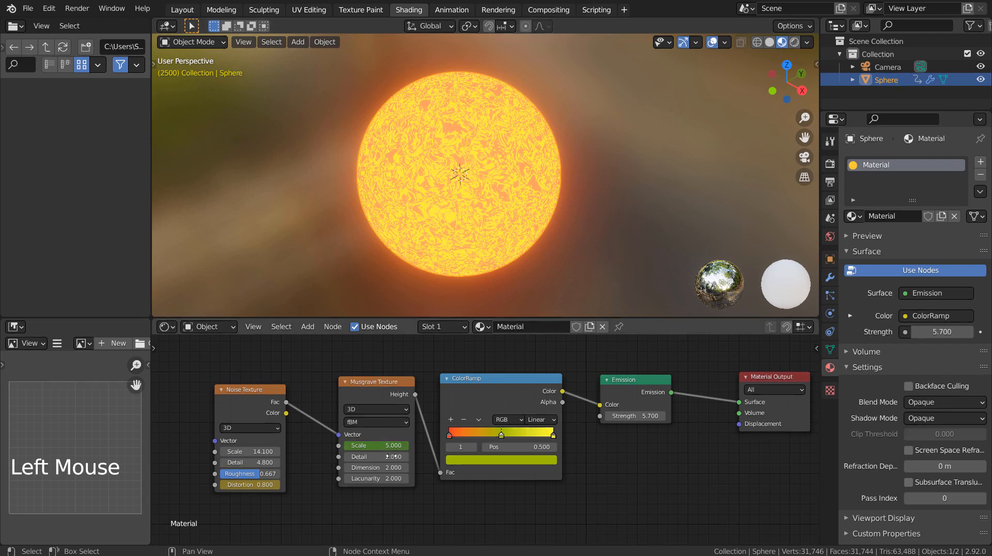
{"action": "mouse_move", "coordinate": [385, 446]}
{"action": "left_mouse_down"}
{"action": "mouse_move", "coordinate": [408, 446]}
{"action": "mouse_move", "coordinate": [378, 446]}
{"action": "left_mouse_up"}
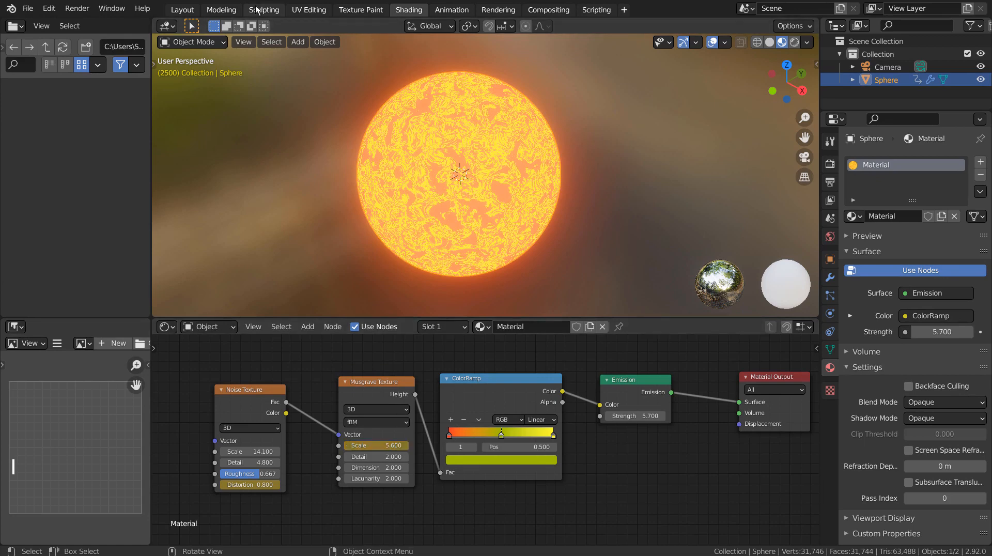
- Play the animation from frame 1, inspect the changing sun surface up close, then stop playback and return to frame 1
{"action": "left_click", "coordinate": [182, 9]}
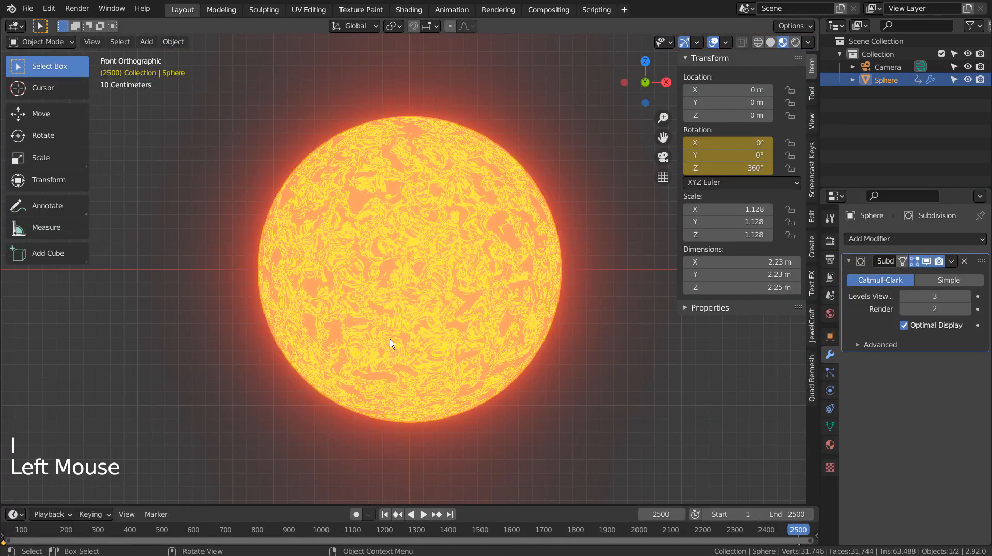
{"action": "left_click", "coordinate": [384, 514]}
{"action": "left_click", "coordinate": [423, 515]}
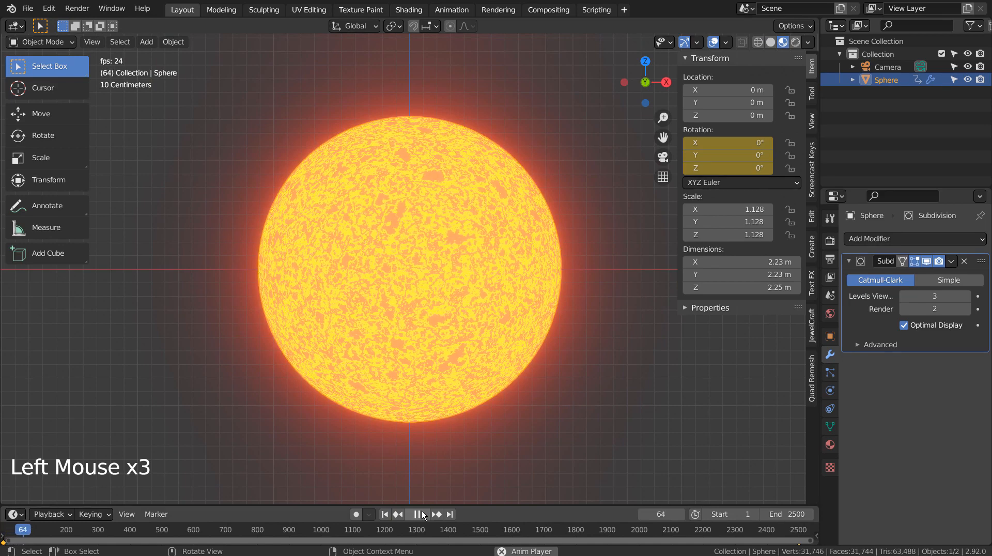
{"action": "scroll", "coordinate": [449, 406], "scroll_direction": "up", "scroll_amount": 2}
{"action": "scroll", "coordinate": [448, 406], "scroll_direction": "up", "scroll_amount": 1}
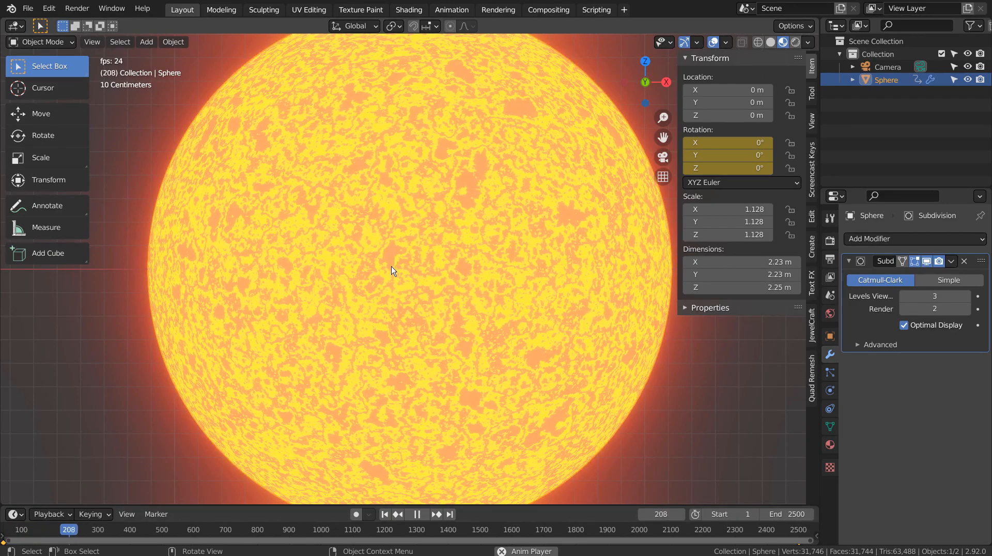
{"action": "scroll", "coordinate": [420, 310], "scroll_direction": "down", "scroll_amount": 2}
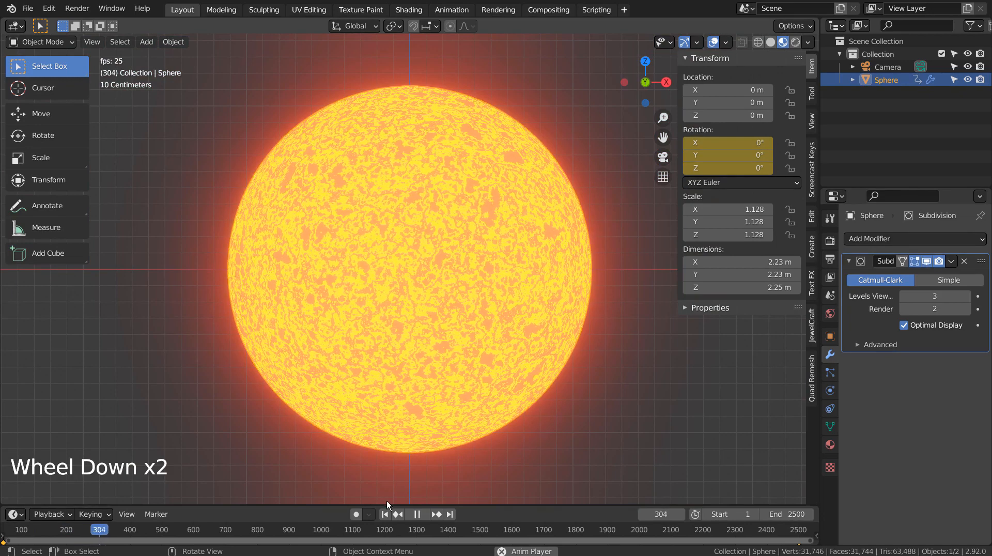
{"action": "left_click", "coordinate": [417, 515]}
{"action": "left_click", "coordinate": [385, 514]}
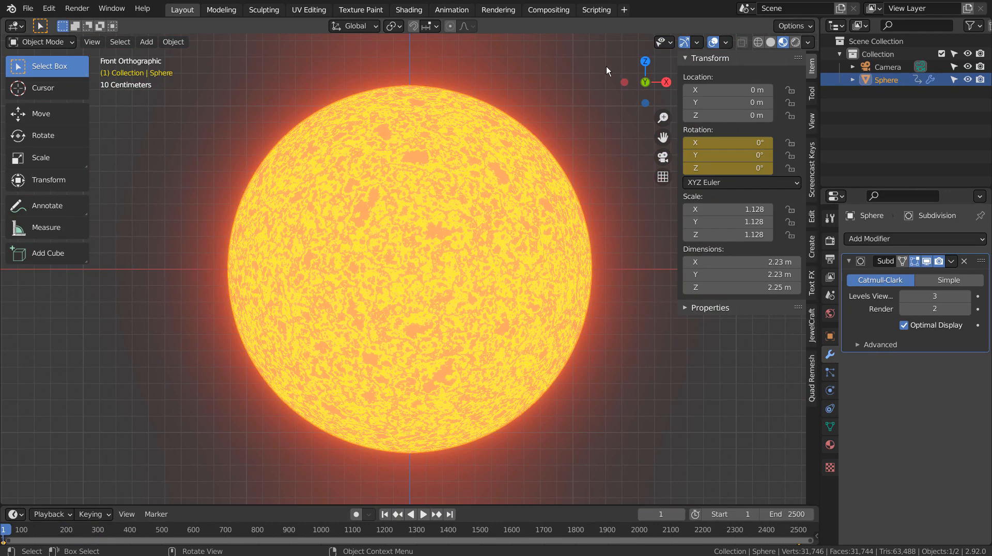
- Select the sun sphere and hide it in the viewport
{"action": "left_click", "coordinate": [597, 80]}
{"action": "middle_click_drag", "start_coordinate": [597, 81], "coordinate": [554, 178]}
{"action": "scroll", "coordinate": [554, 179], "scroll_direction": "down", "scroll_amount": 7}
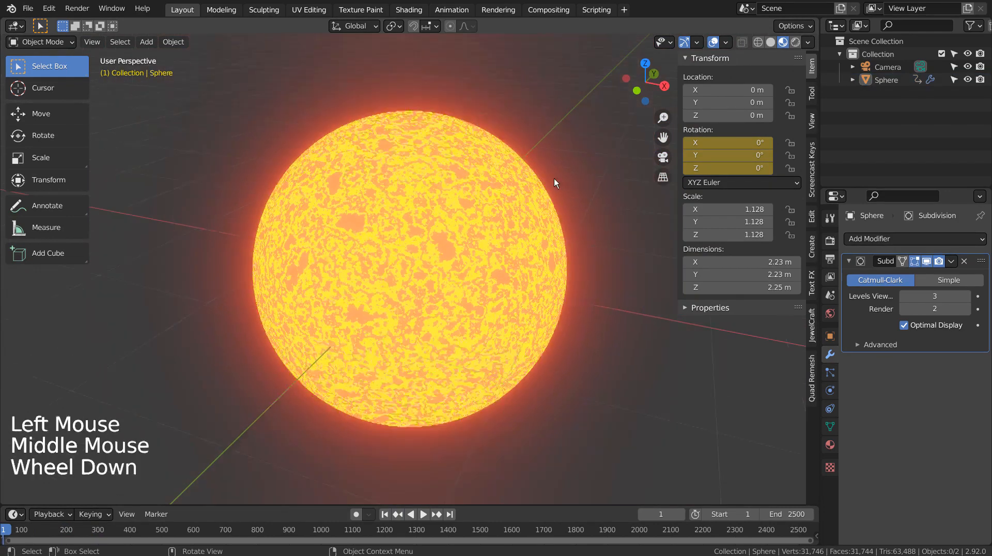
{"action": "left_click", "coordinate": [557, 278]}
{"action": "left_click", "coordinate": [433, 256]}
{"action": "key", "text": "h"}
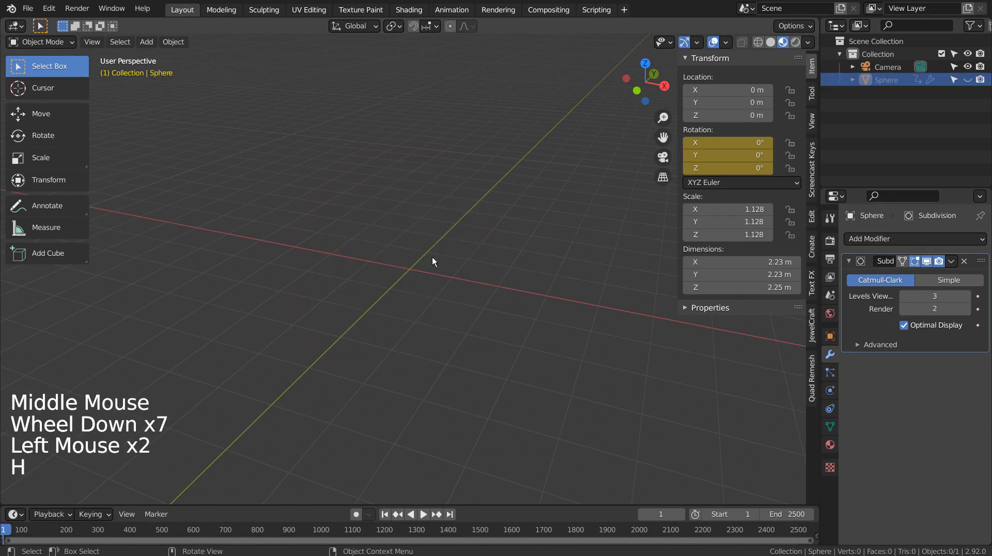
- Add a mesh circle at the origin and rotate it 90° about X so it stands upright in front view
{"action": "key", "text": "shift+a"}
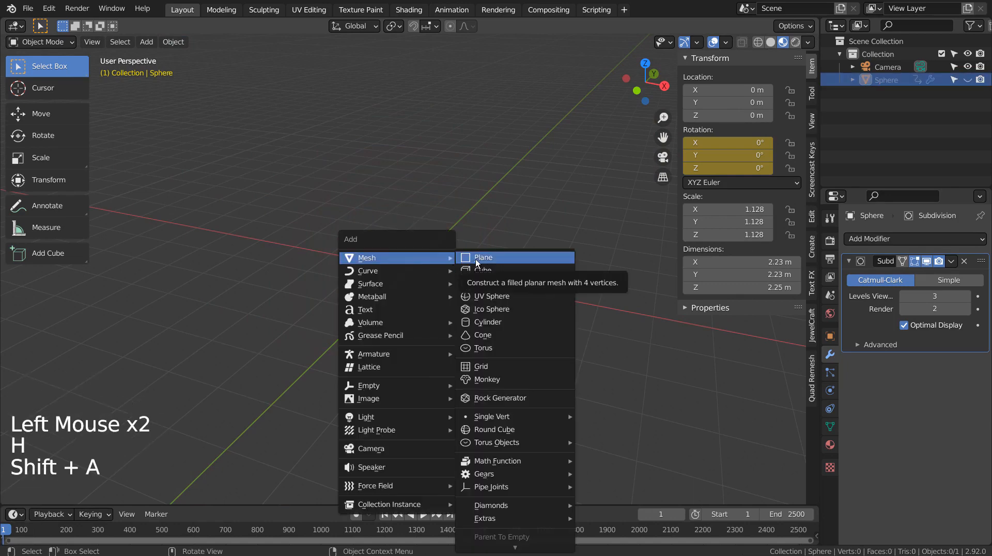
{"action": "left_click", "coordinate": [477, 281]}
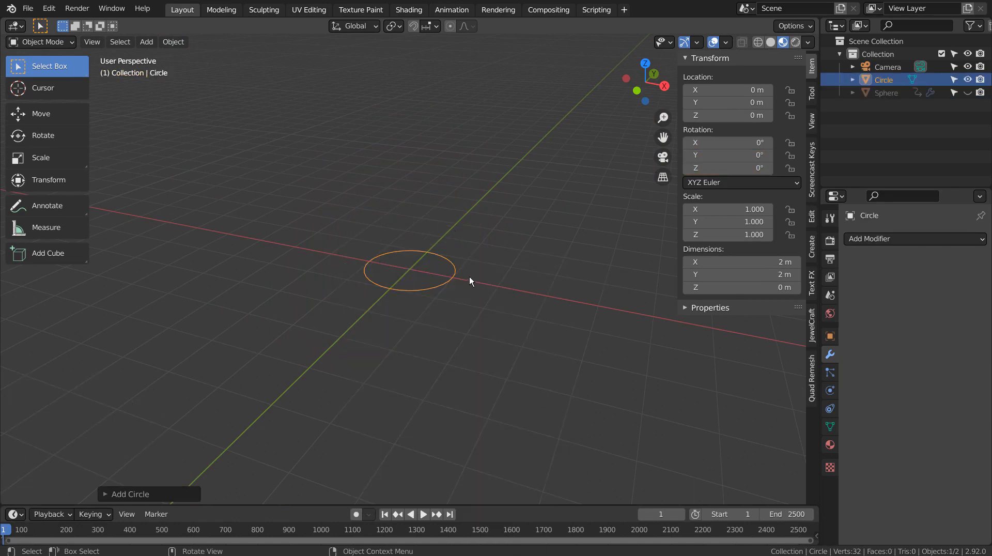
{"action": "key", "text": "KP_1"}
{"action": "key", "text": "KP_7"}
{"action": "key", "text": "KP_1"}
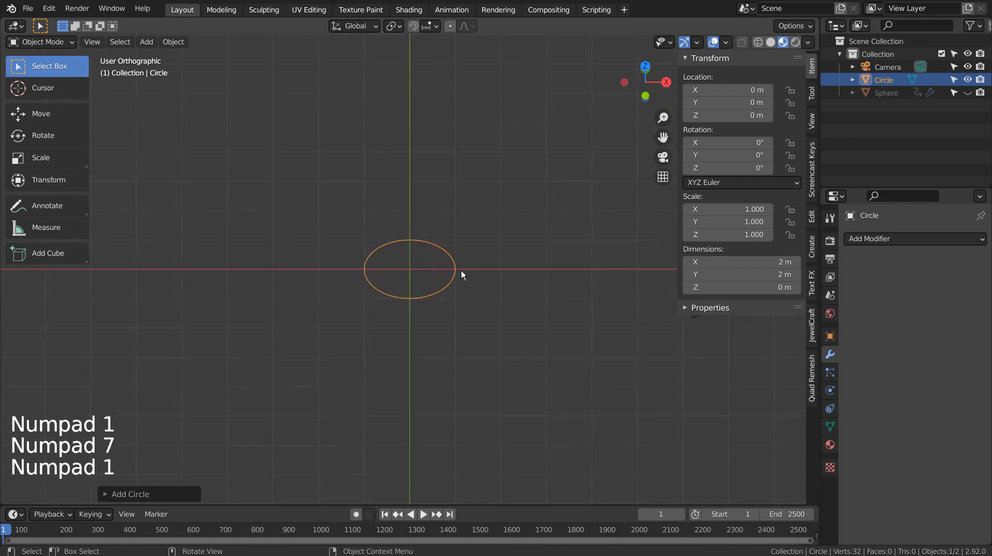
{"action": "type", "text": "rx90"}
{"action": "key", "text": "Return"}
- Delete the vertices of the circle's upper-right quarter, keeping the ones on the axes, and return to Object Mode
{"action": "key", "text": "Tab"}
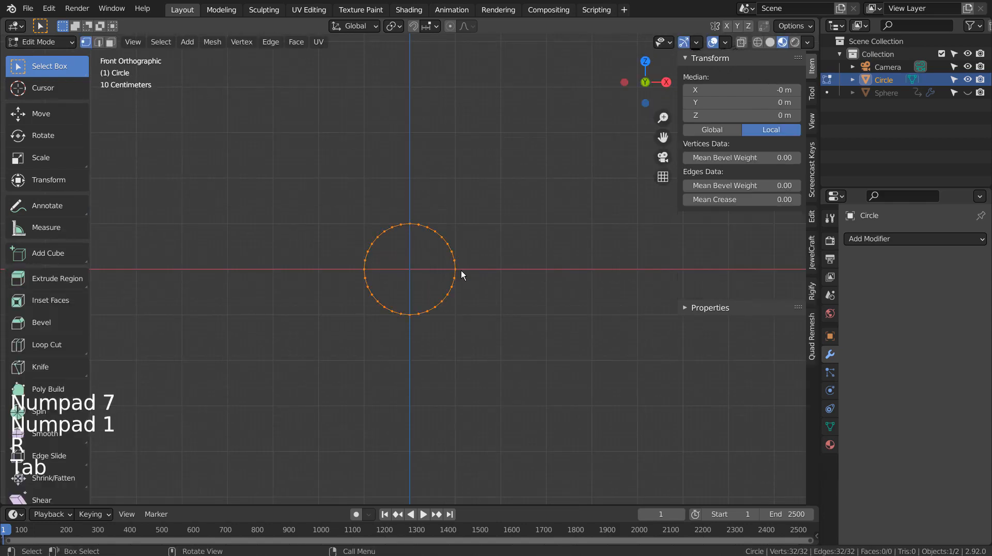
{"action": "scroll", "coordinate": [459, 270], "scroll_direction": "up", "scroll_amount": 4}
{"action": "left_click", "coordinate": [478, 170]}
{"action": "key", "text": "b"}
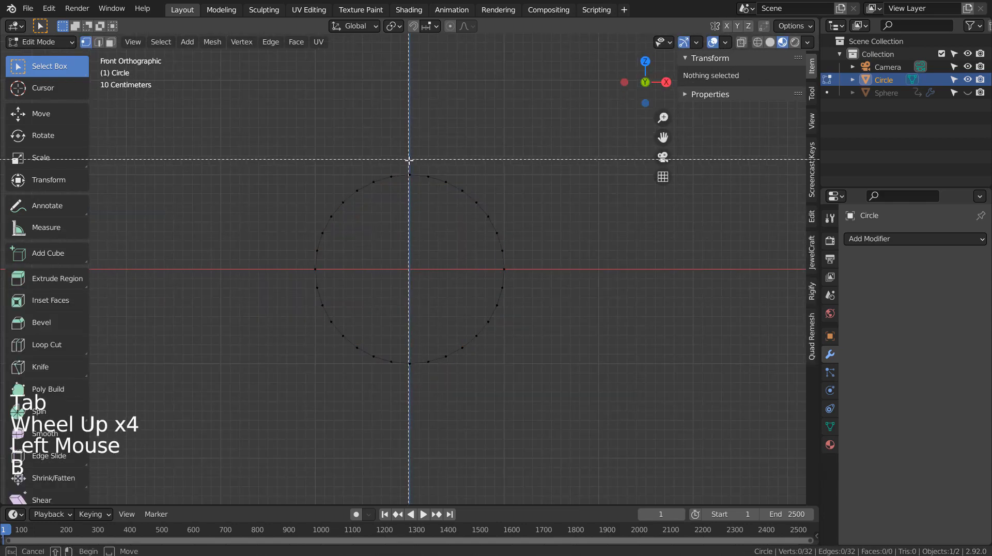
{"action": "left_click_drag", "start_coordinate": [409, 161], "coordinate": [453, 214]}
{"action": "key", "text": "b"}
{"action": "left_click_drag", "start_coordinate": [420, 156], "coordinate": [547, 262]}
{"action": "key", "text": "x"}
{"action": "left_click", "coordinate": [547, 261]}
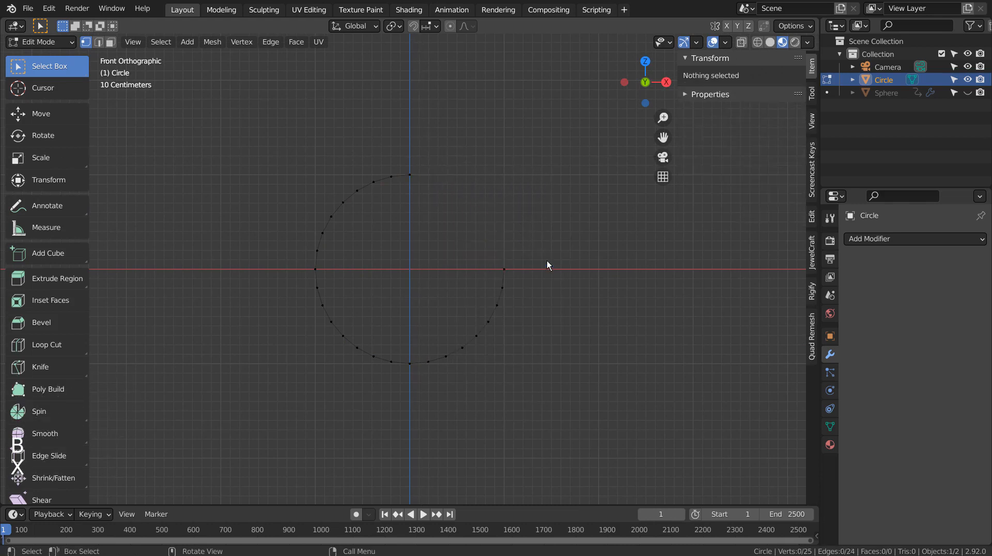
{"action": "key", "text": "Tab"}
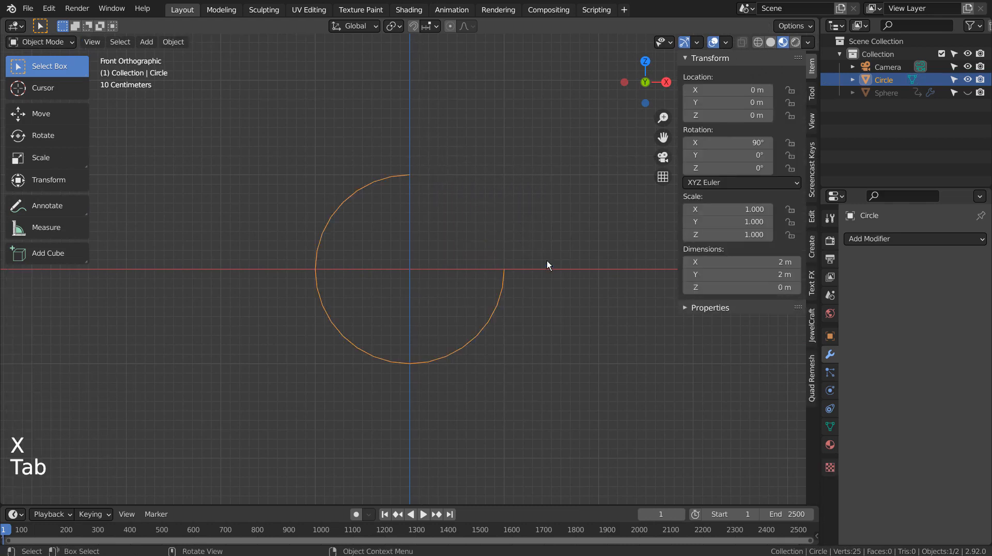
- Convert the three-quarter circle mesh into a curve
{"action": "left_click", "coordinate": [178, 42]}
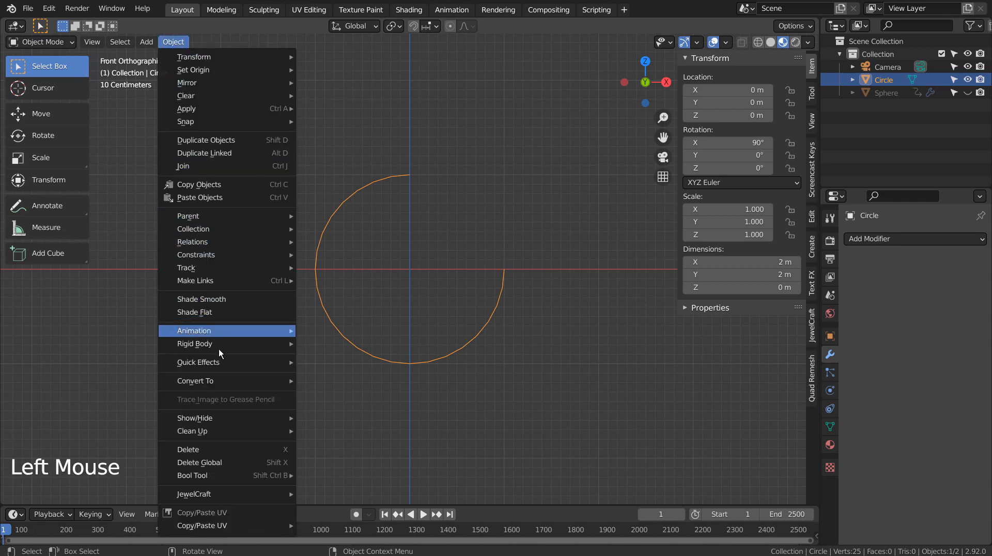
{"action": "mouse_move", "coordinate": [223, 381]}
{"action": "left_click", "coordinate": [330, 379]}
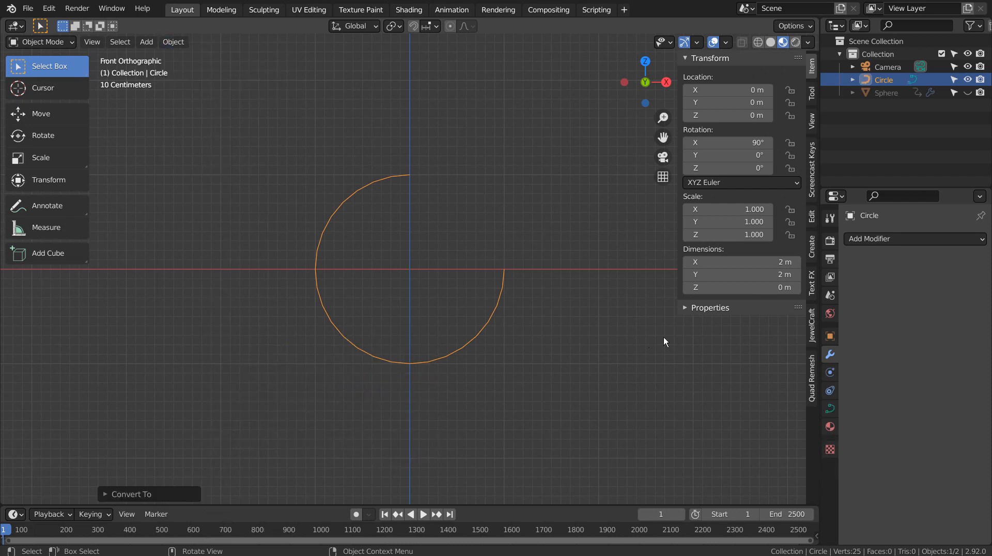
- Give the curve a round bevel with a depth of 0.08 m and add a level 3 subdivision surface
{"action": "left_click", "coordinate": [831, 409]}
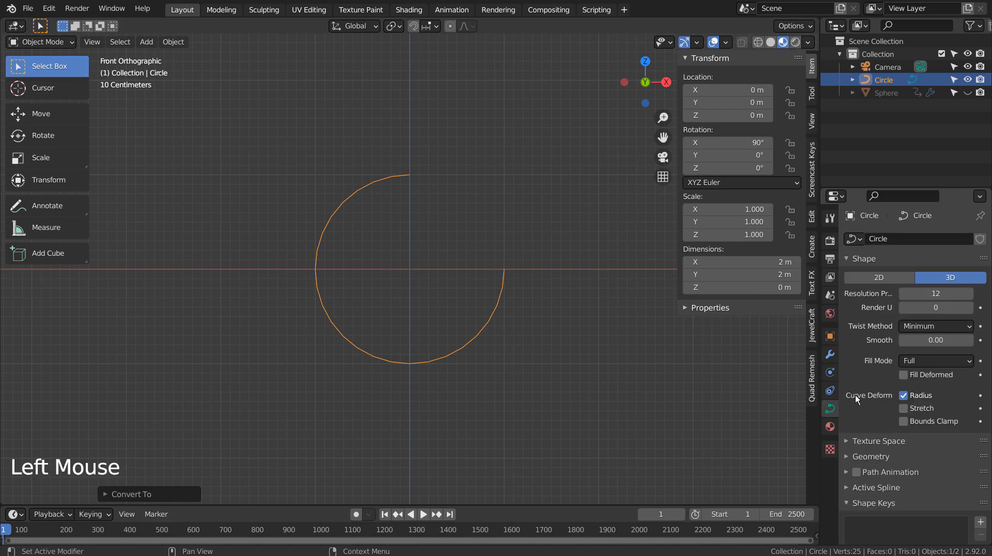
{"action": "left_click", "coordinate": [845, 455]}
{"action": "scroll", "coordinate": [854, 455], "scroll_direction": "down", "scroll_amount": 4}
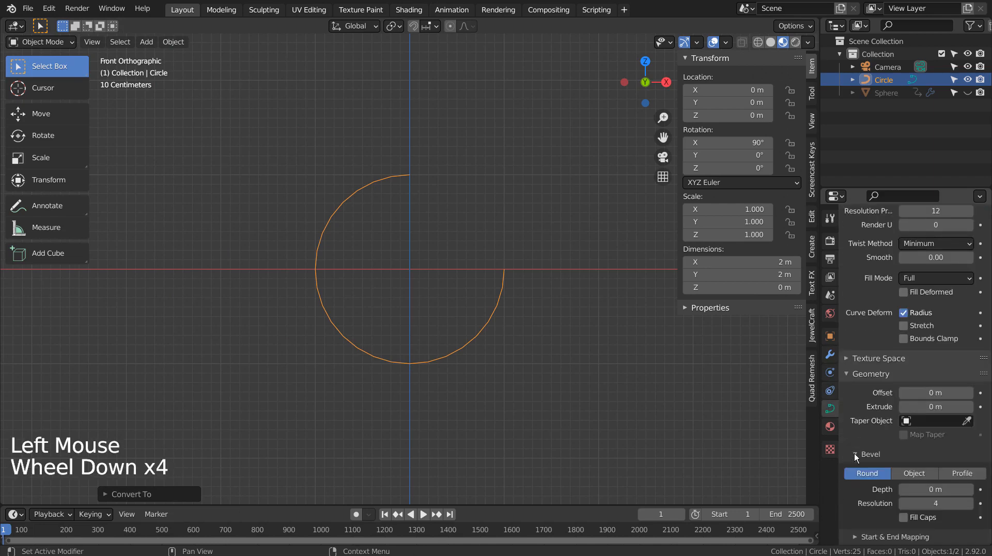
{"action": "scroll", "coordinate": [855, 453], "scroll_direction": "down", "scroll_amount": 4}
{"action": "left_click_drag", "start_coordinate": [920, 407], "coordinate": [941, 407]}
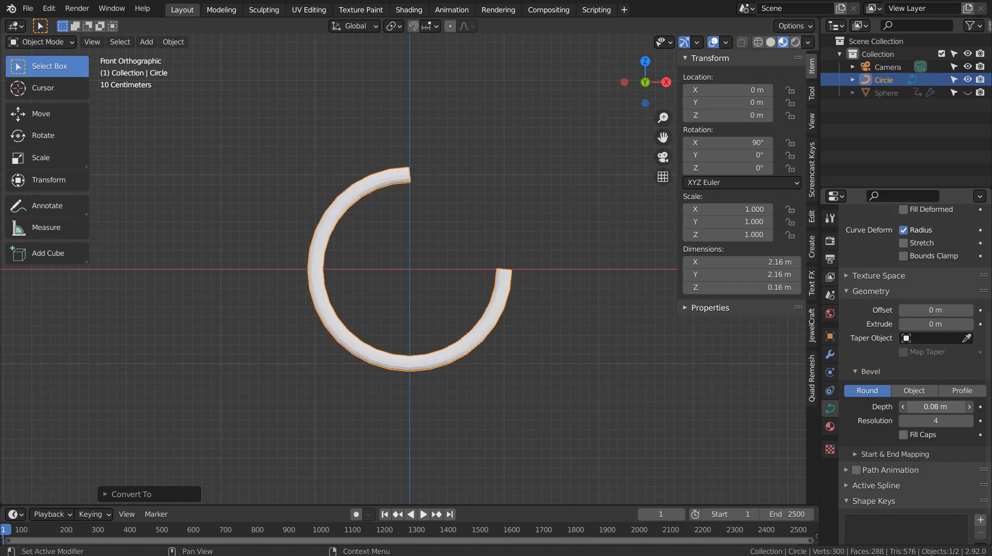
{"action": "key", "text": "ctrl+3"}
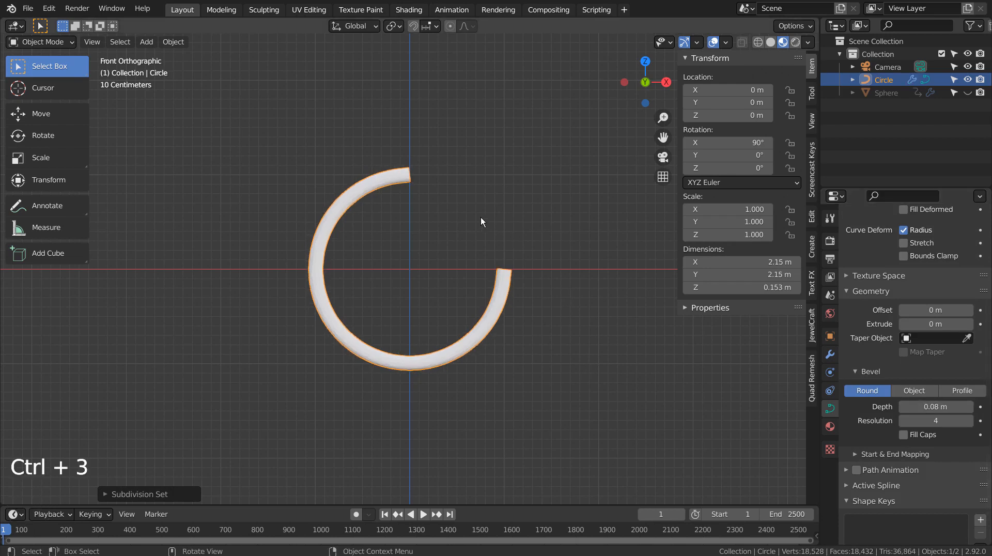
- Taper the curve by shrinking its top end point to a radius of about 0.1, with proportional editing spreading the change along the arc
{"action": "scroll", "coordinate": [478, 217], "scroll_direction": "up", "scroll_amount": 4}
{"action": "key", "text": "Tab"}
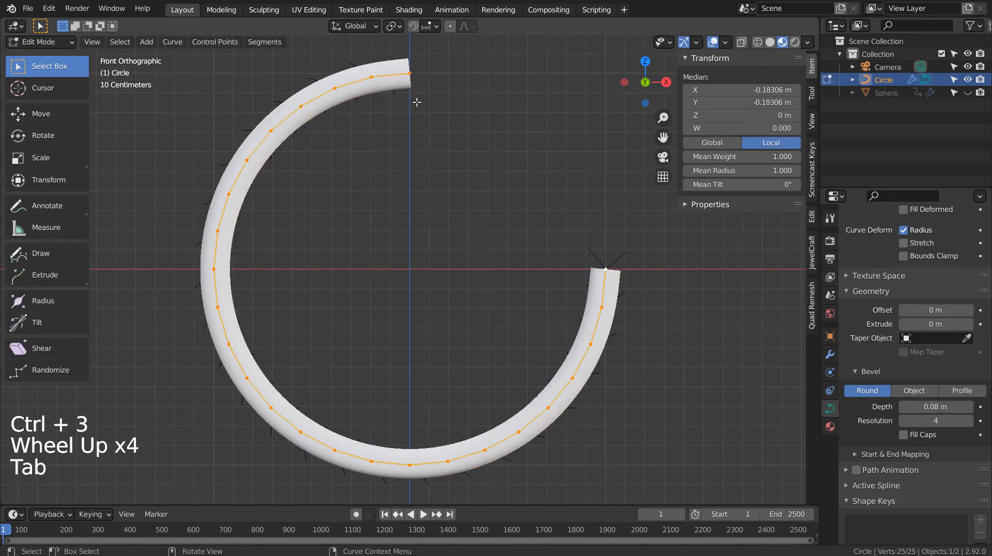
{"action": "left_click", "coordinate": [411, 73]}
{"action": "left_click", "coordinate": [451, 26]}
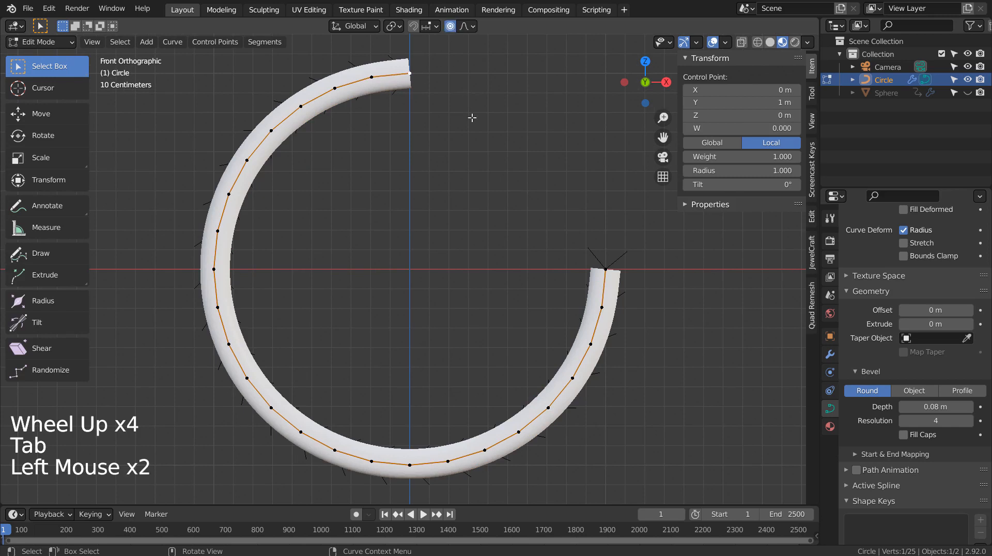
{"action": "key", "text": "s"}
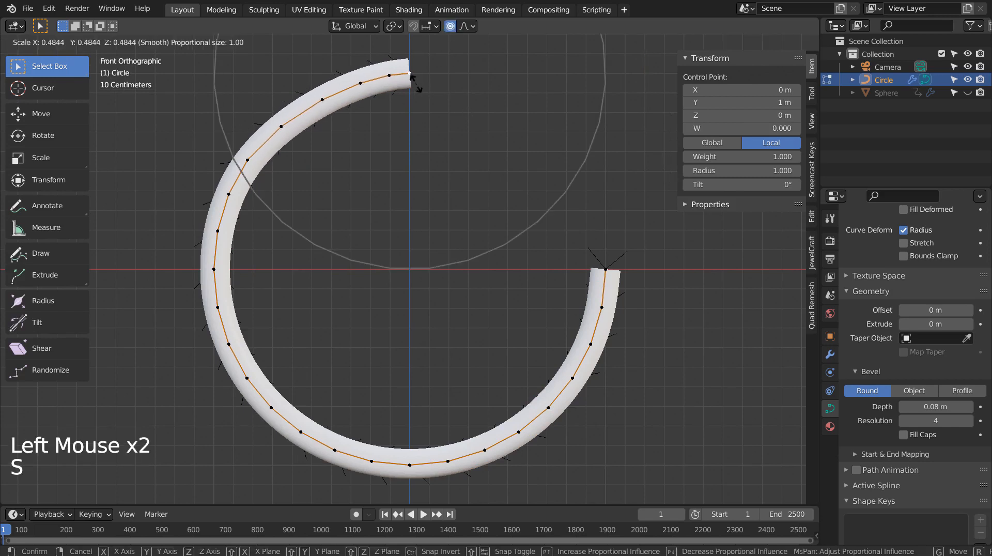
{"action": "key", "text": "ctrl+z"}
{"action": "key", "text": "alt+s"}
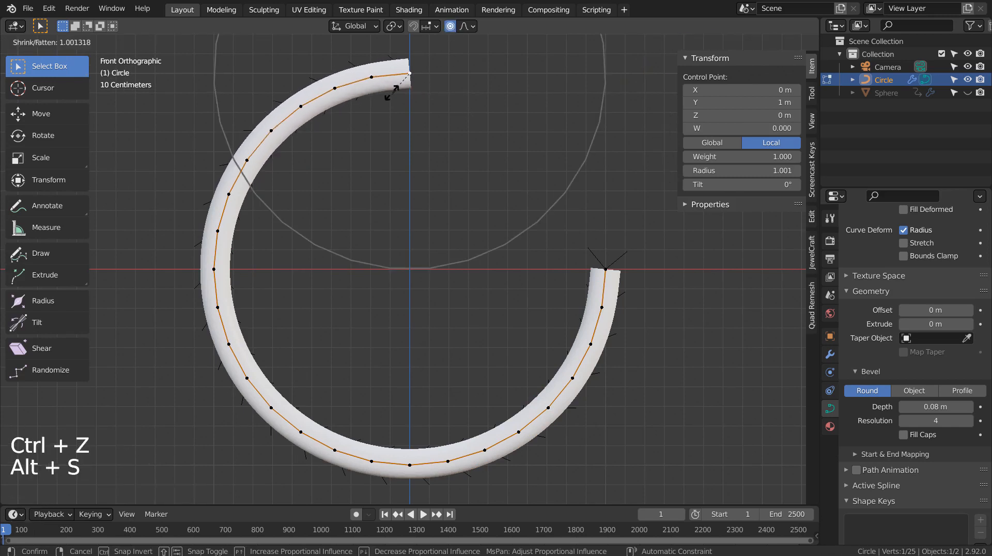
{"action": "scroll", "coordinate": [400, 87], "scroll_direction": "down", "scroll_amount": 8}
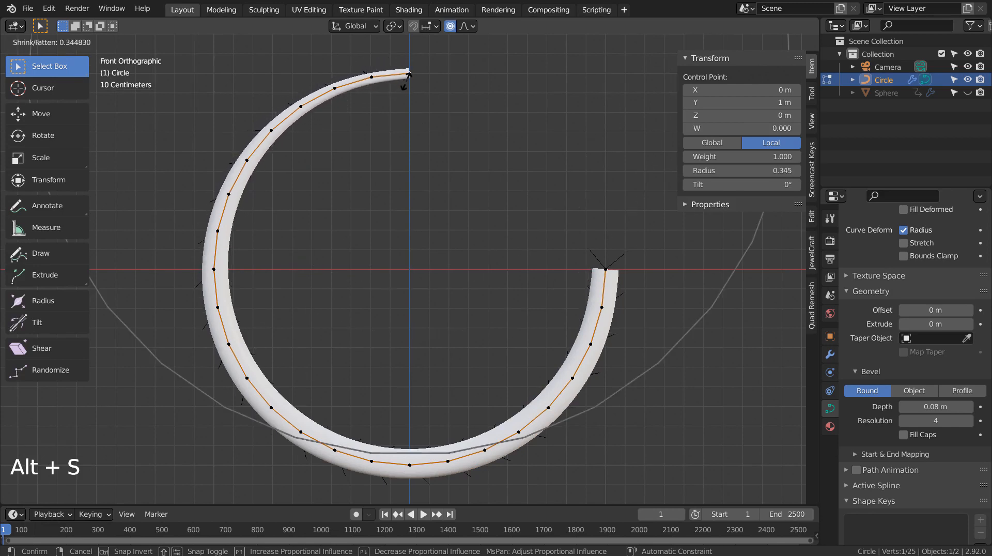
{"action": "scroll", "coordinate": [406, 80], "scroll_direction": "down", "scroll_amount": 3}
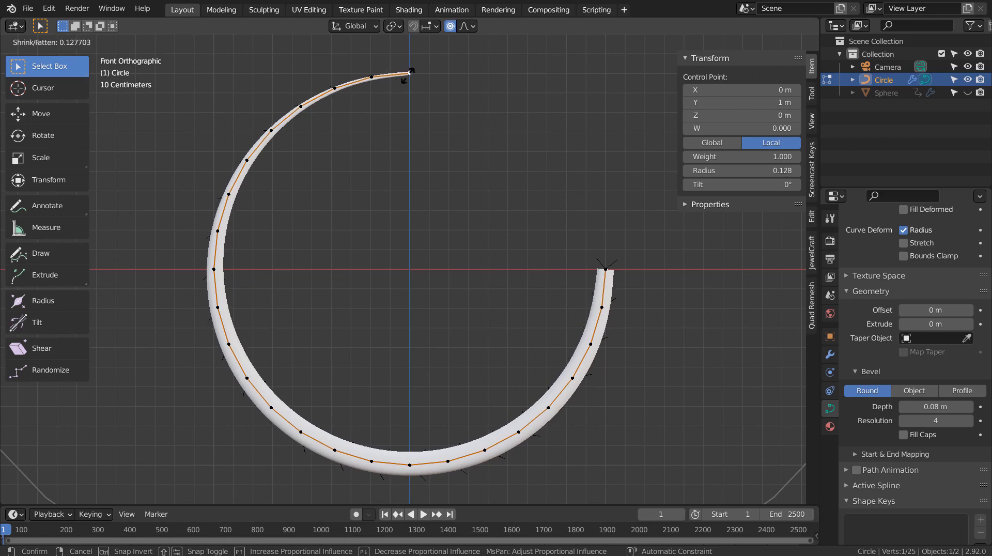
{"action": "left_click", "coordinate": [409, 74]}
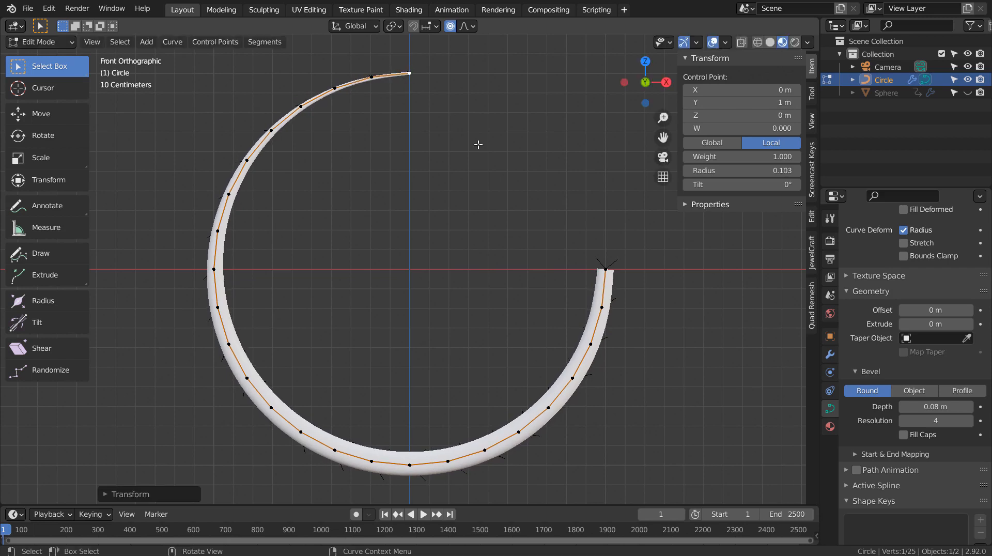
{"action": "key", "text": "Tab"}
- Unhide the sun sphere and switch the viewport to wireframe shading
{"action": "scroll", "coordinate": [479, 144], "scroll_direction": "down", "scroll_amount": 6}
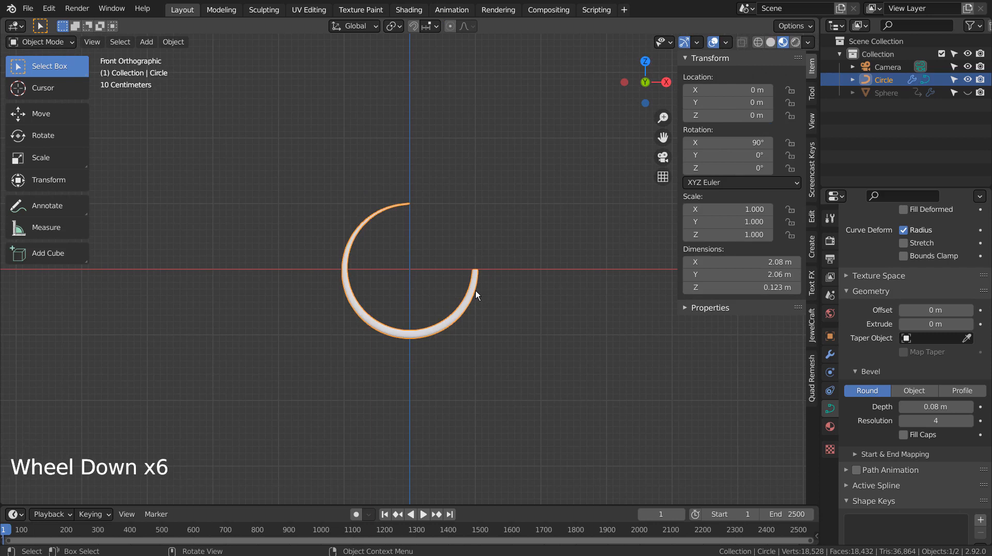
{"action": "left_click", "coordinate": [963, 93]}
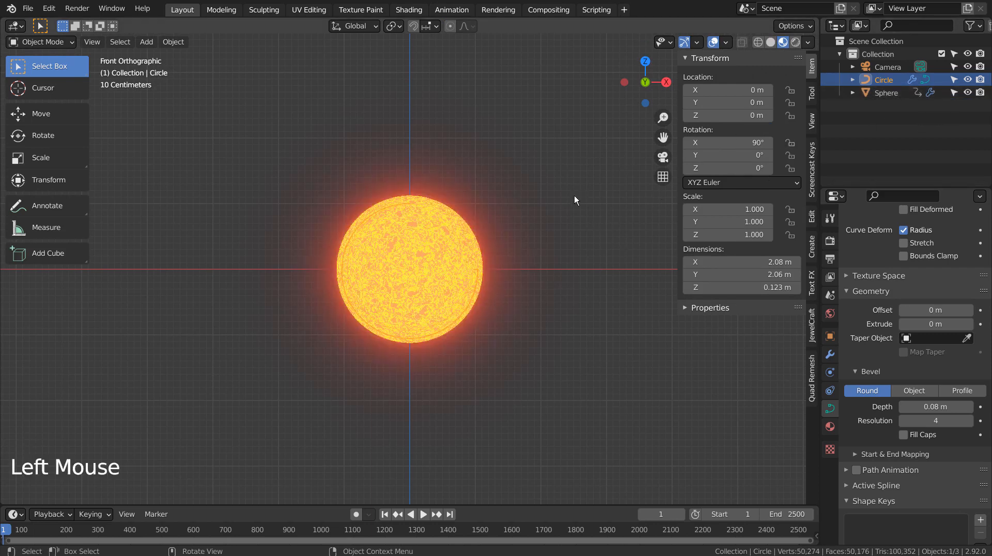
{"action": "key", "text": "shift+z"}
{"action": "scroll", "coordinate": [545, 242], "scroll_direction": "up", "scroll_amount": 2}
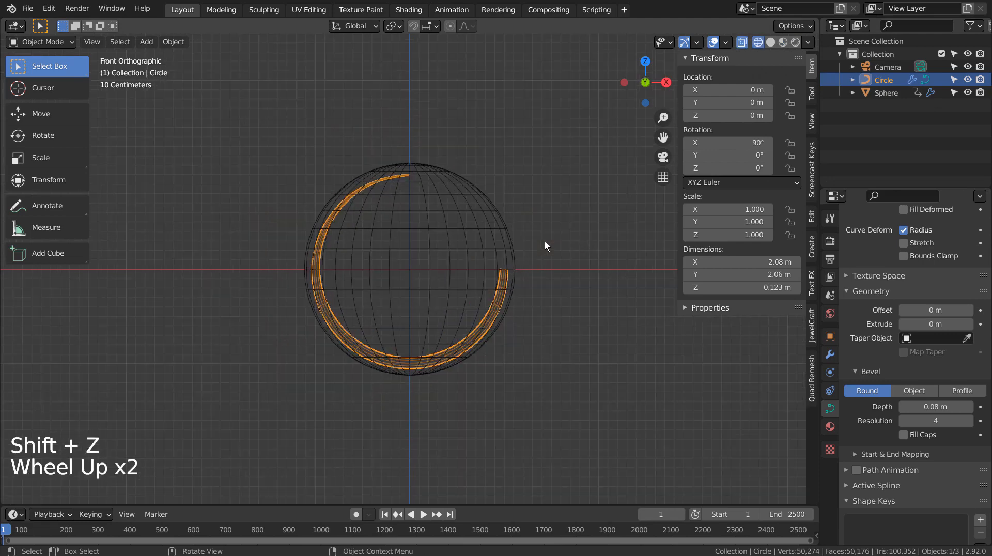
- Scale the arc to about 0.2, tilt it to about -16.4° on Y and place it just inside the sphere's upper-right edge
{"action": "key", "text": "s"}
{"action": "key", "text": "g"}
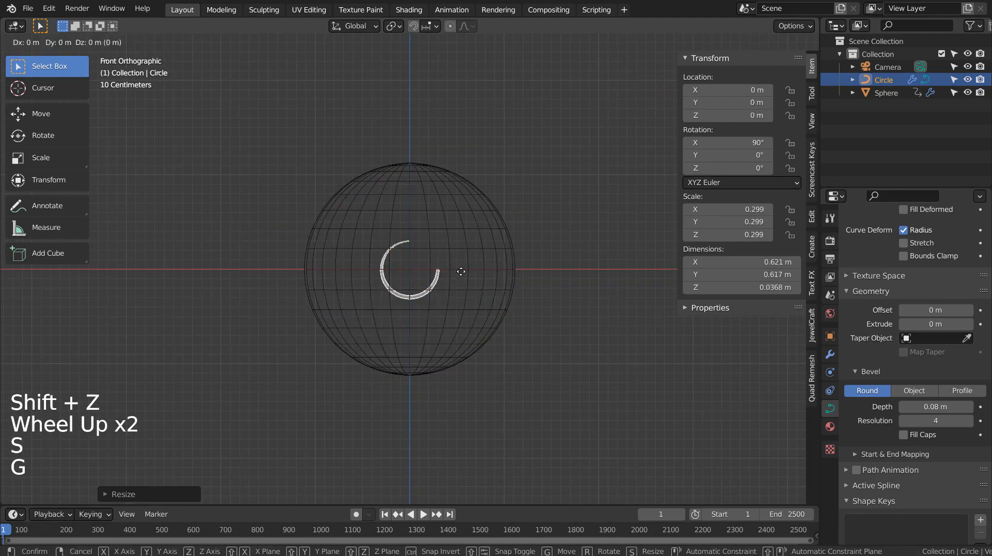
{"action": "key", "text": "r"}
{"action": "left_click", "coordinate": [496, 210]}
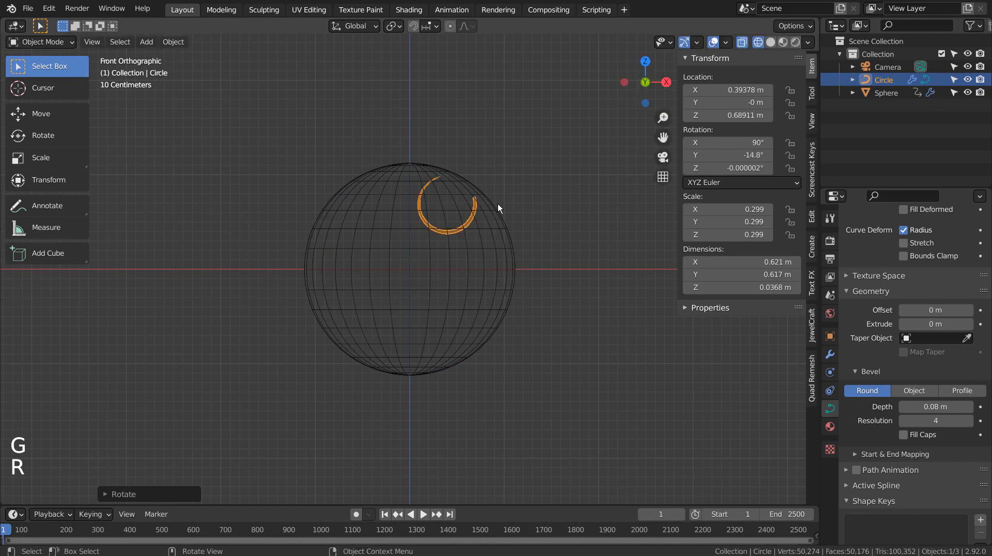
{"action": "key", "text": "g"}
{"action": "key", "text": "r"}
{"action": "key", "text": "s"}
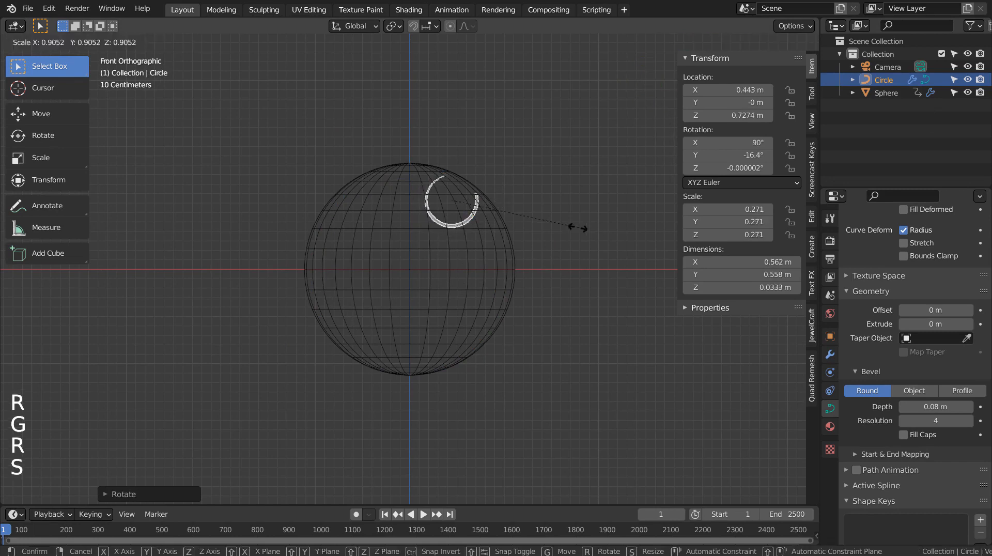
{"action": "left_click", "coordinate": [548, 220]}
{"action": "key", "text": "g"}
{"action": "left_click", "coordinate": [544, 219]}
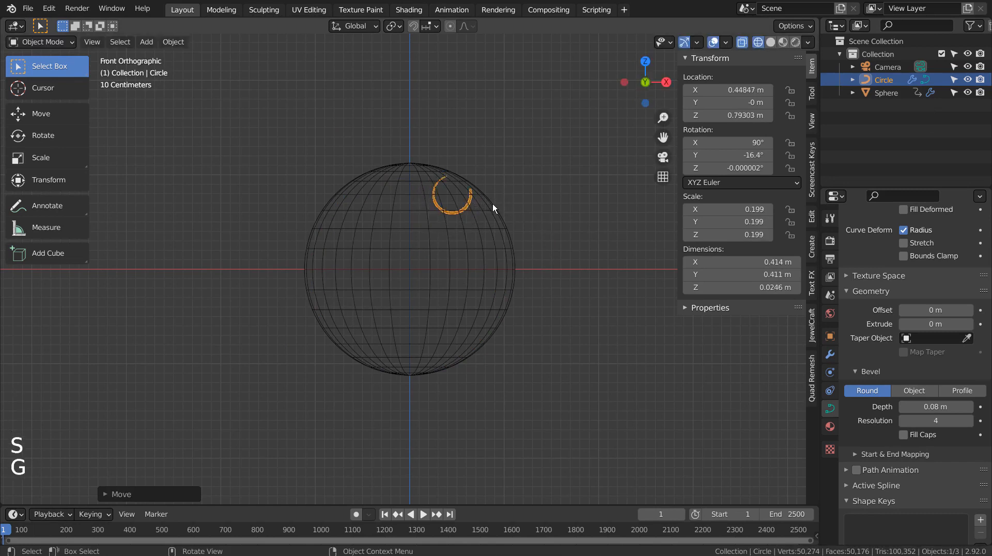
- Copy the sphere's emission material to the arc and deselect both objects
{"action": "left_click", "coordinate": [499, 217], "text": "shift"}
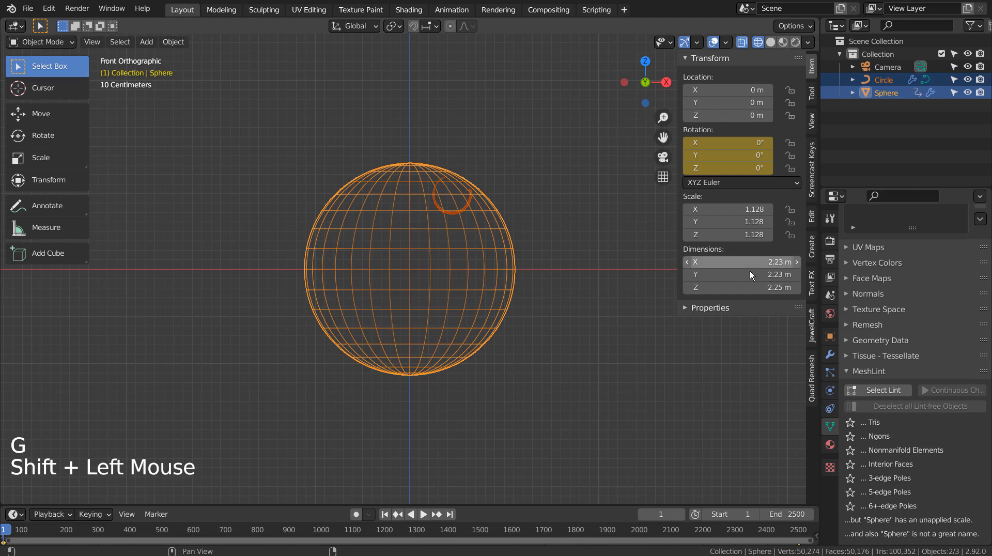
{"action": "left_click", "coordinate": [830, 355]}
{"action": "left_click", "coordinate": [830, 445]}
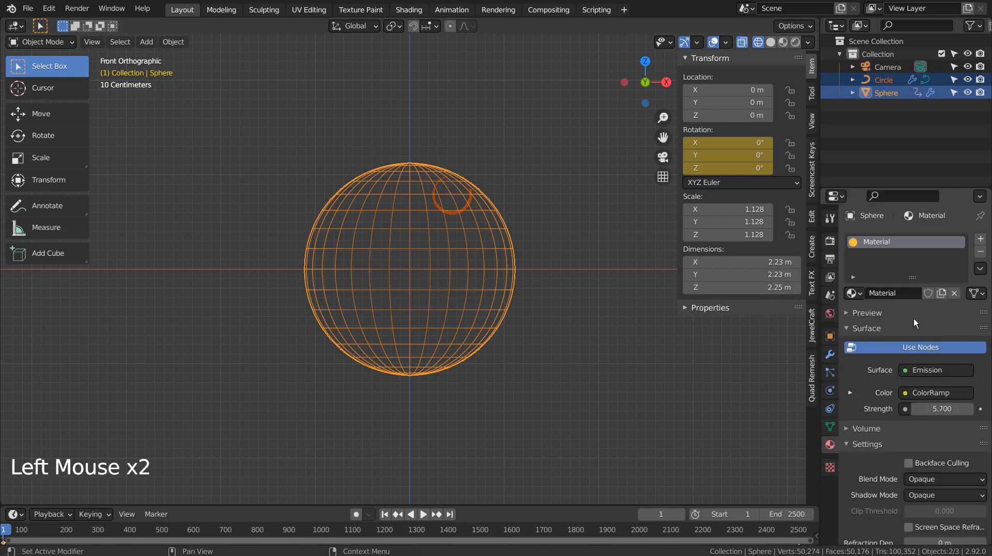
{"action": "left_click", "coordinate": [980, 268]}
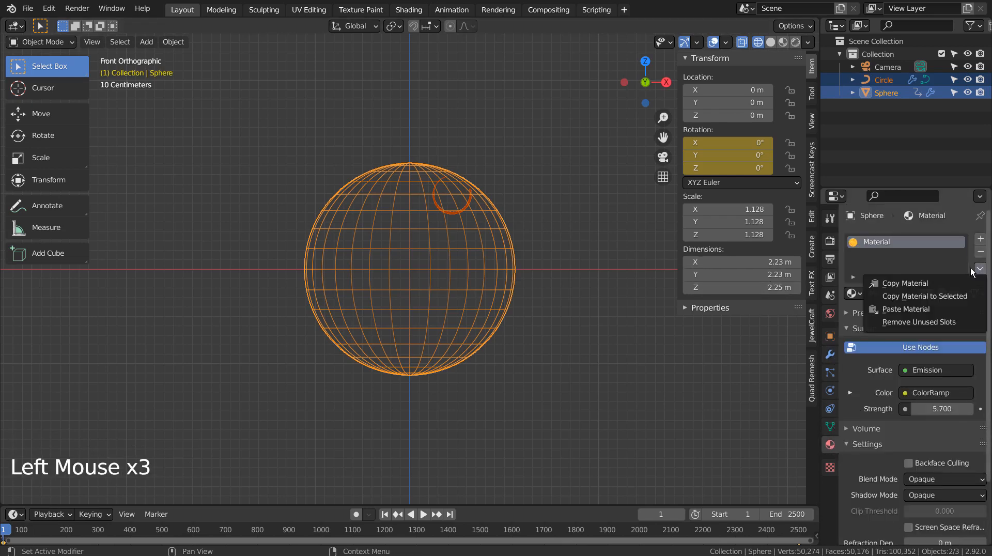
{"action": "left_click", "coordinate": [922, 300]}
{"action": "left_click", "coordinate": [522, 193]}
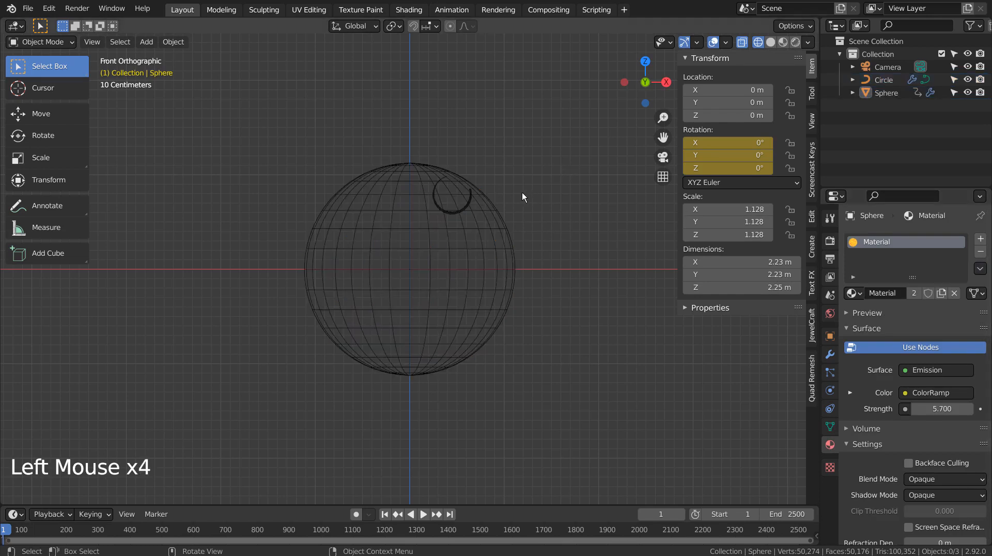
- Select only the arc and set the current frame to 0
{"action": "left_click", "coordinate": [472, 195]}
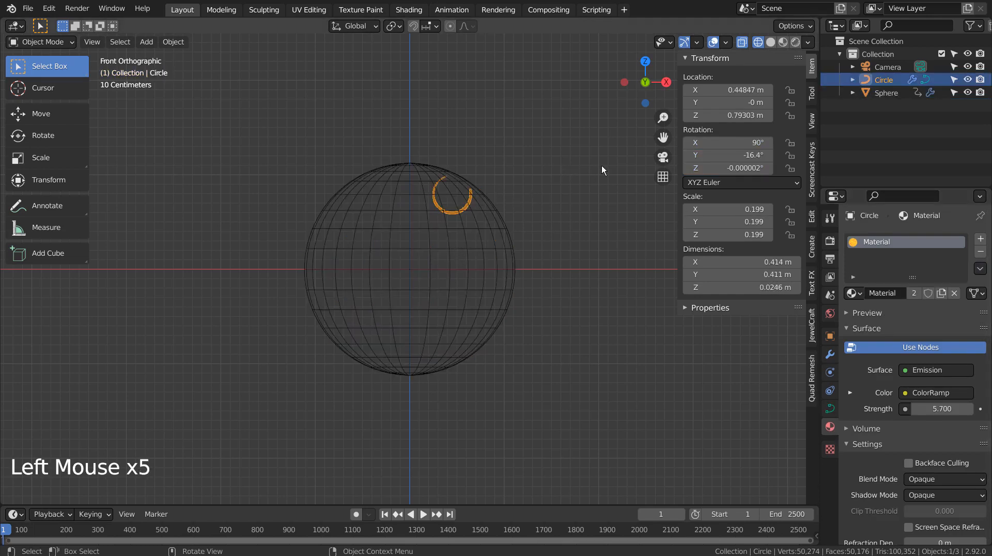
{"action": "left_click", "coordinate": [386, 513]}
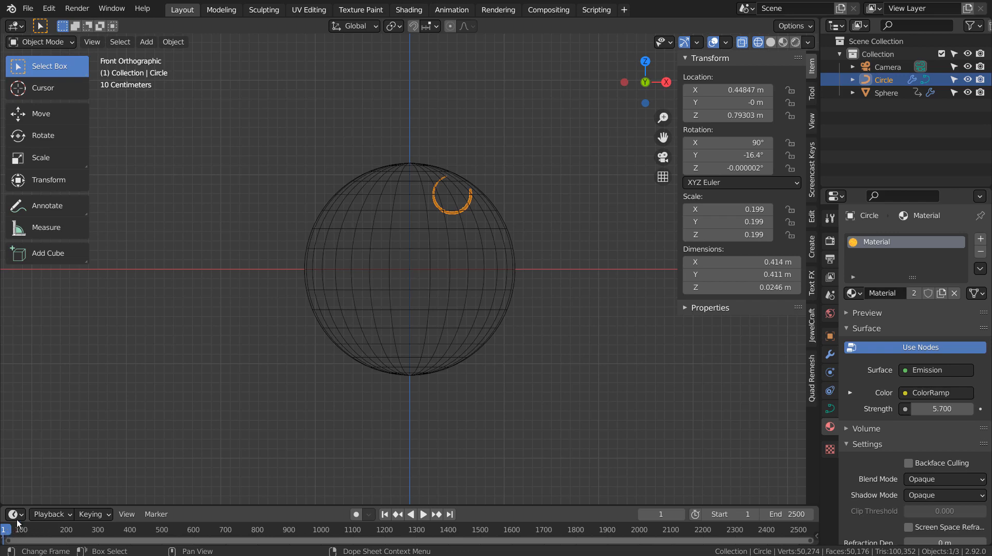
{"action": "left_click_drag", "start_coordinate": [20, 540], "coordinate": [0, 539]}
{"action": "scroll", "coordinate": [41, 530], "scroll_direction": "up", "scroll_amount": 6}
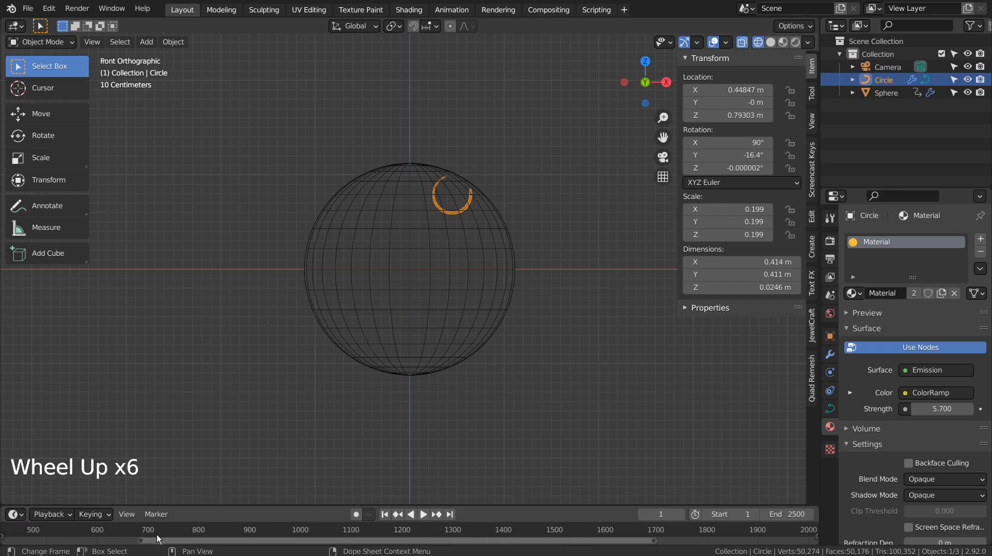
{"action": "left_click_drag", "start_coordinate": [166, 541], "coordinate": [21, 542]}
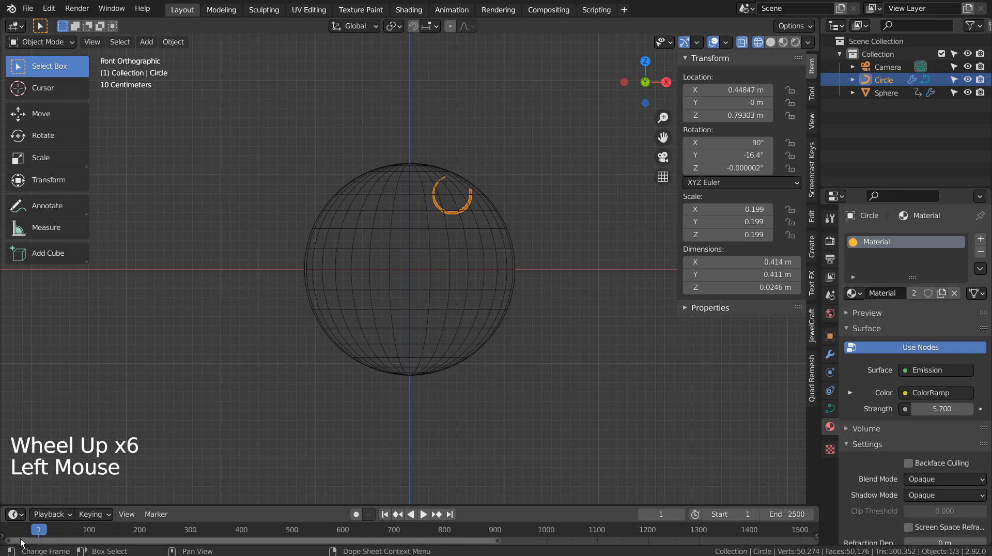
{"action": "scroll", "coordinate": [60, 532], "scroll_direction": "up", "scroll_amount": 3}
{"action": "middle_click", "coordinate": [58, 532]}
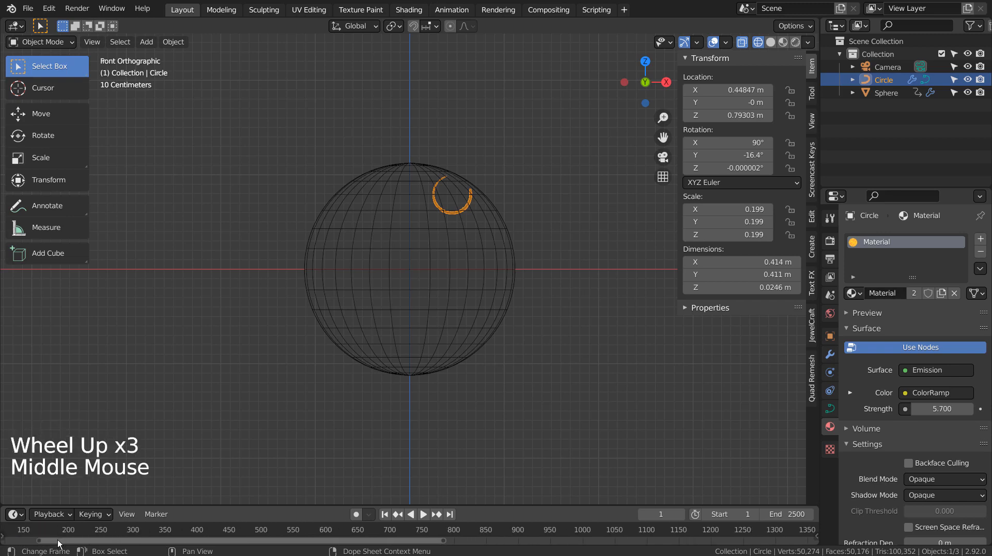
{"action": "left_click", "coordinate": [60, 540]}
{"action": "scroll", "coordinate": [62, 537], "scroll_direction": "up", "scroll_amount": 3}
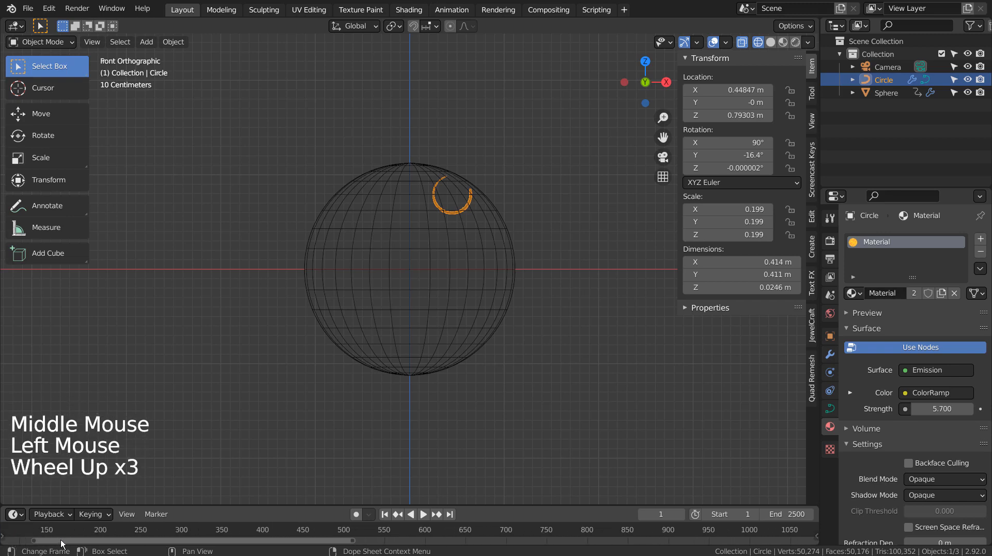
{"action": "left_click_drag", "start_coordinate": [60, 539], "coordinate": [33, 540]}
{"action": "scroll", "coordinate": [35, 532], "scroll_direction": "up", "scroll_amount": 2}
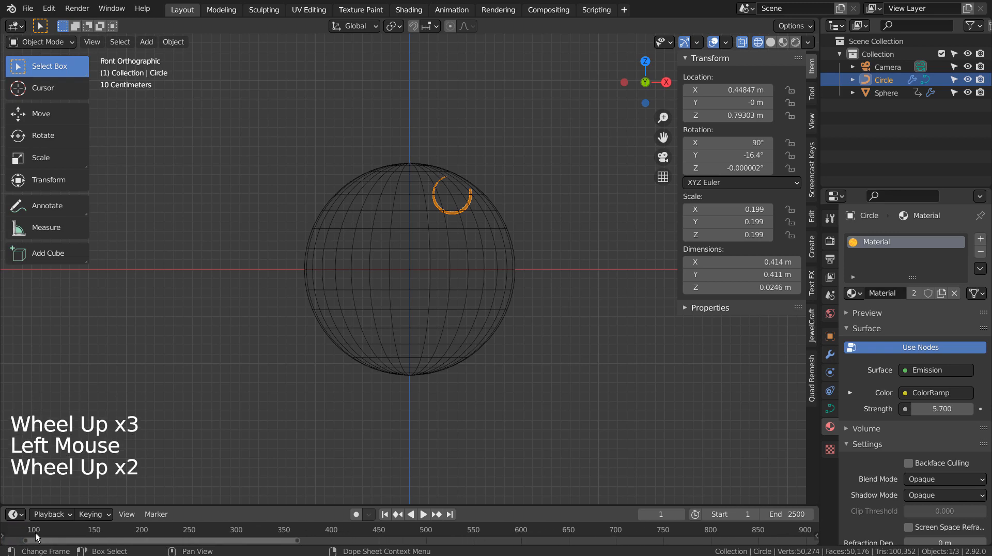
{"action": "scroll", "coordinate": [35, 532], "scroll_direction": "up", "scroll_amount": 3}
{"action": "left_click_drag", "start_coordinate": [35, 539], "coordinate": [1, 541]}
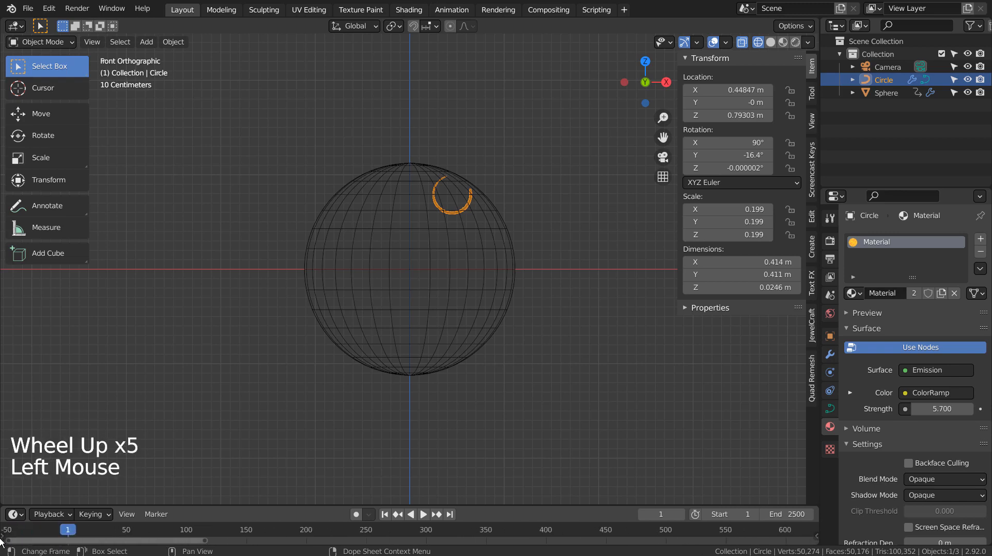
{"action": "left_click", "coordinate": [98, 531]}
{"action": "left_click_drag", "start_coordinate": [98, 533], "coordinate": [61, 533]}
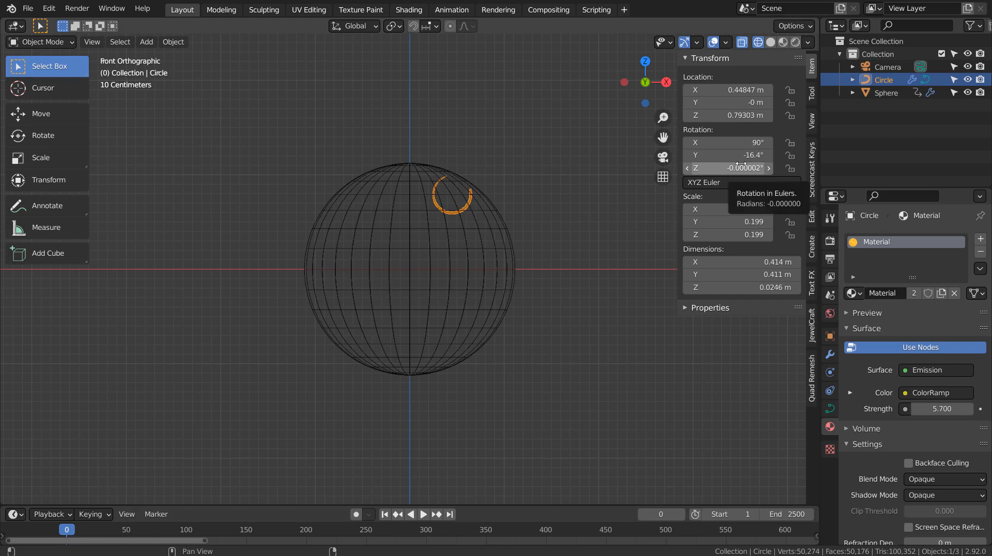
- Nudge the arc to about X 0.465 m, Z 0.809 m and set its Y rotation to about -17.9°
{"action": "left_click_drag", "start_coordinate": [725, 154], "coordinate": [758, 154]}
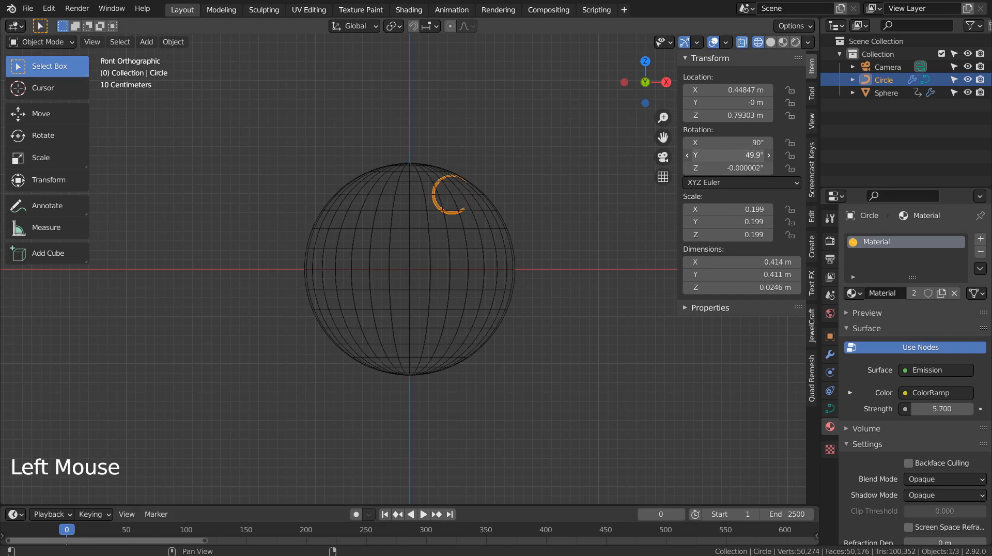
{"action": "key", "text": "ctrl+z"}
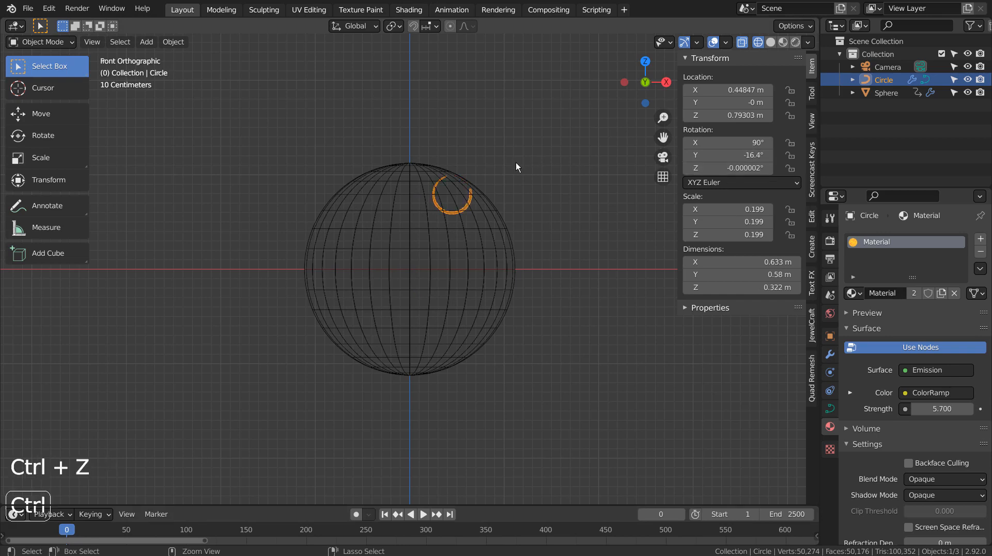
{"action": "key", "text": "g"}
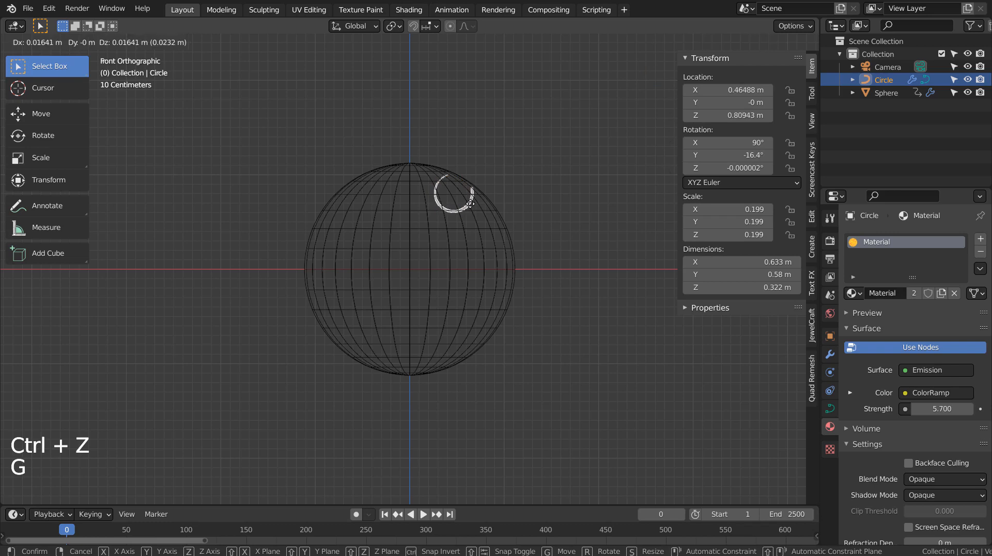
{"action": "left_click", "coordinate": [471, 204]}
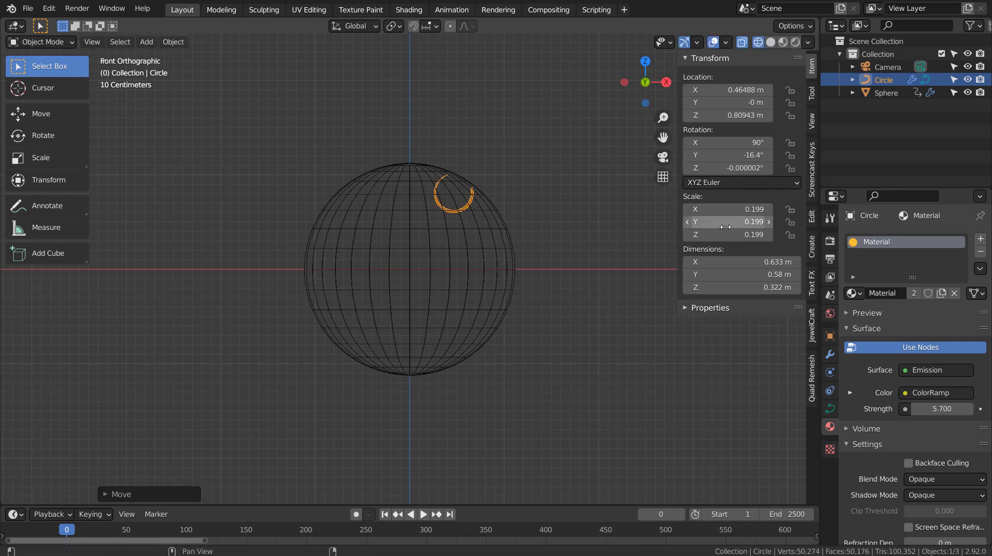
{"action": "left_click_drag", "start_coordinate": [724, 153], "coordinate": [724, 155]}
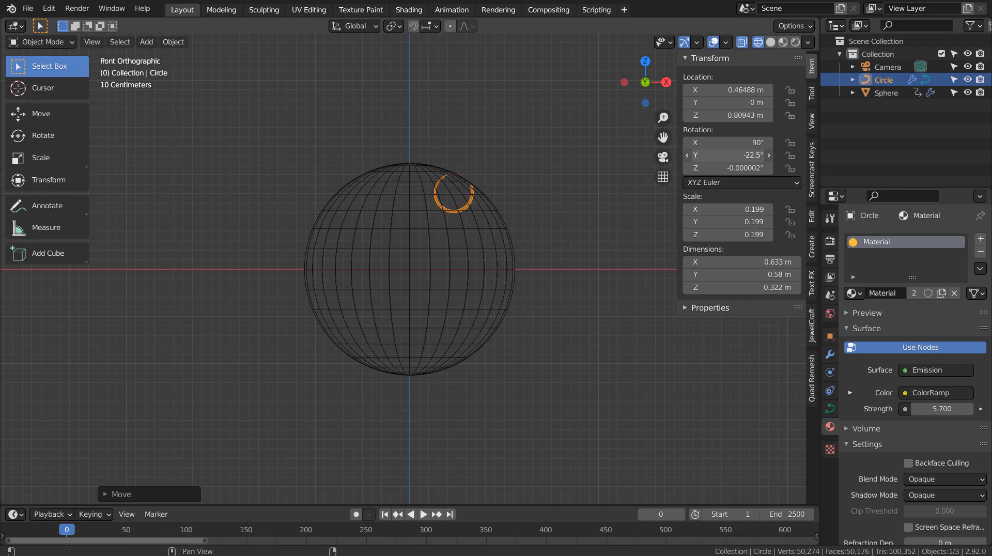
- Scale the arc to about 0.28 and move it to about X 0.42 m, Z 0.77 m inside the sphere
{"action": "key", "text": "s"}
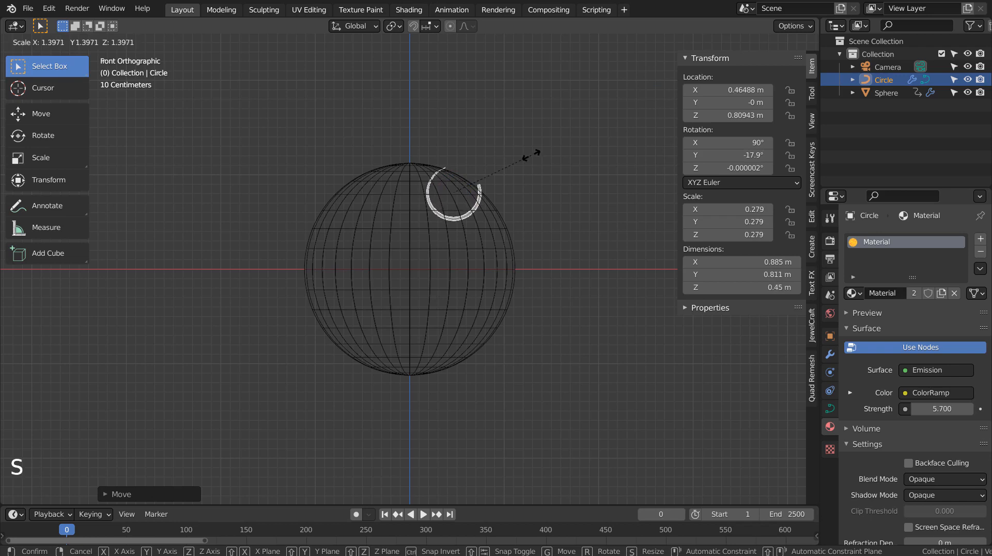
{"action": "key", "text": "g"}
{"action": "left_click", "coordinate": [524, 159]}
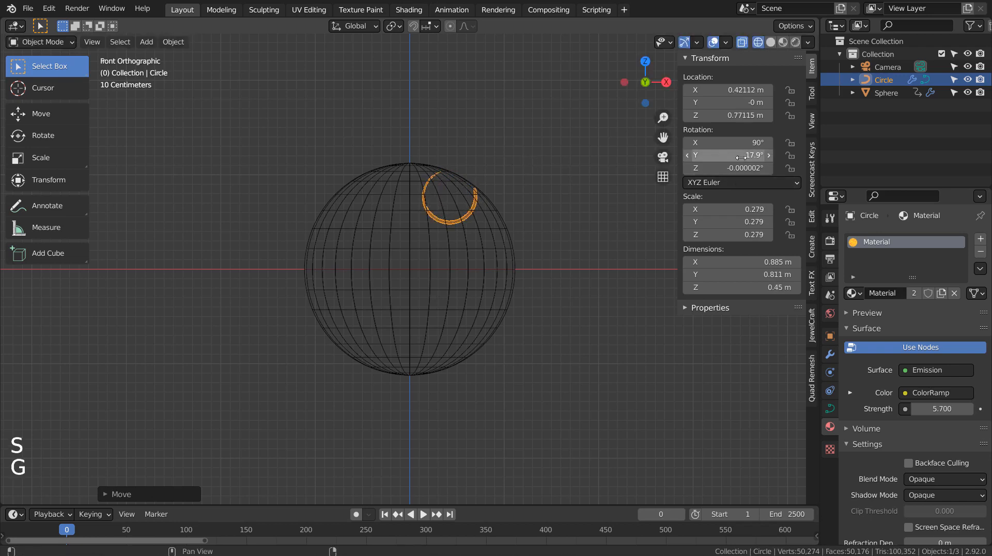
{"action": "left_click_drag", "start_coordinate": [727, 157], "coordinate": [726, 157]}
{"action": "key", "text": "ctrl+z"}
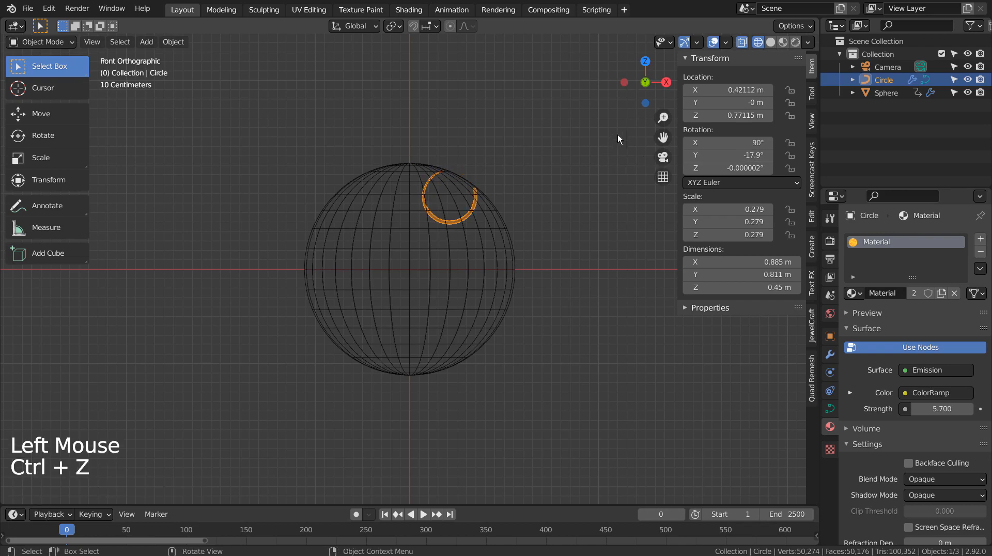
- Show the 3D cursor and object origins in the viewport overlays
{"action": "left_click", "coordinate": [727, 41]}
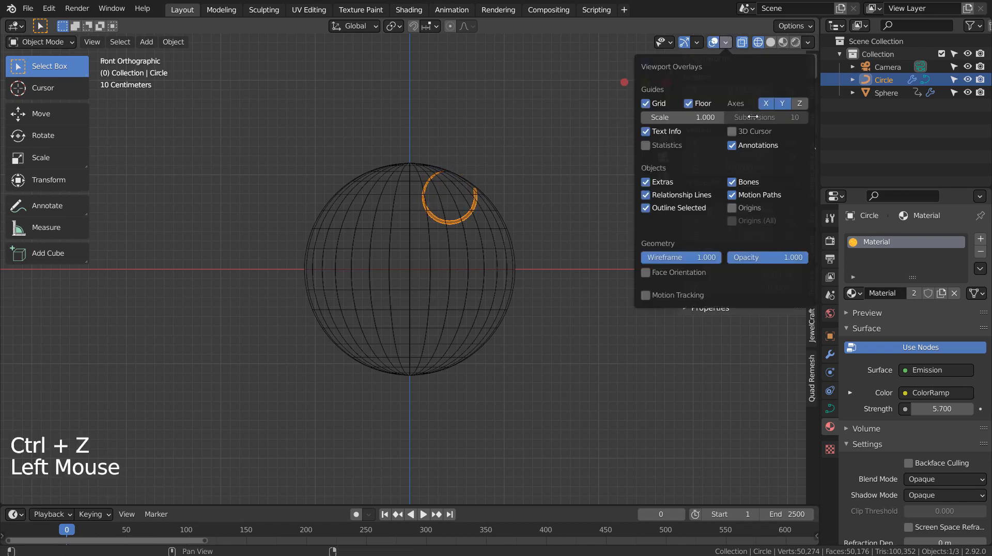
{"action": "left_click", "coordinate": [732, 131]}
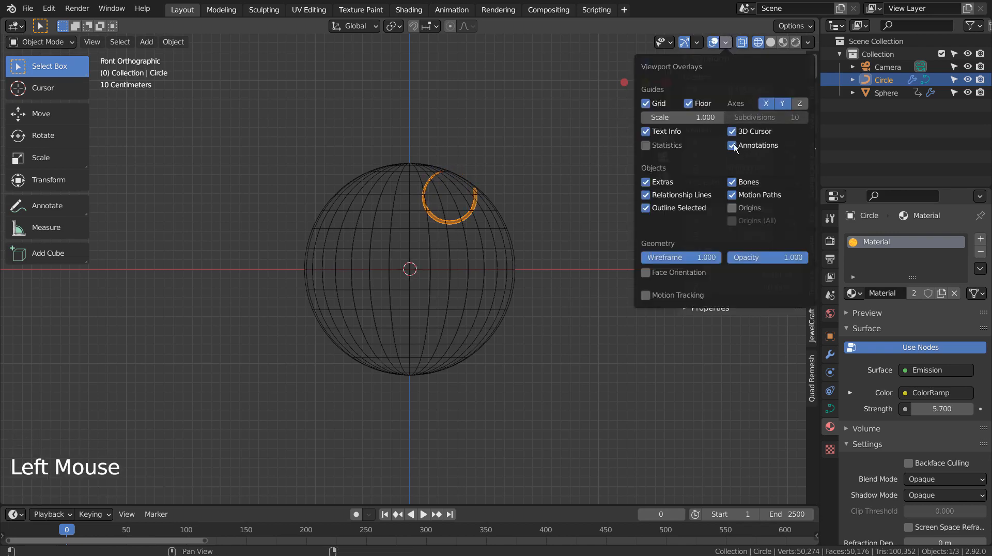
{"action": "left_click", "coordinate": [733, 206]}
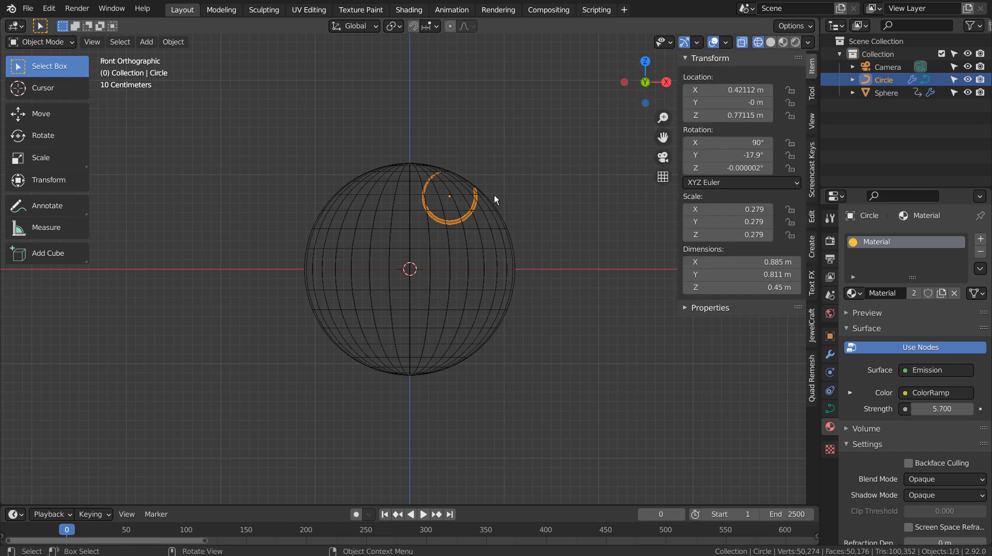
- Rotate the arc to about -7° in Y and move it to about X 0.427 m, Z 0.826 m
{"action": "key", "text": "r"}
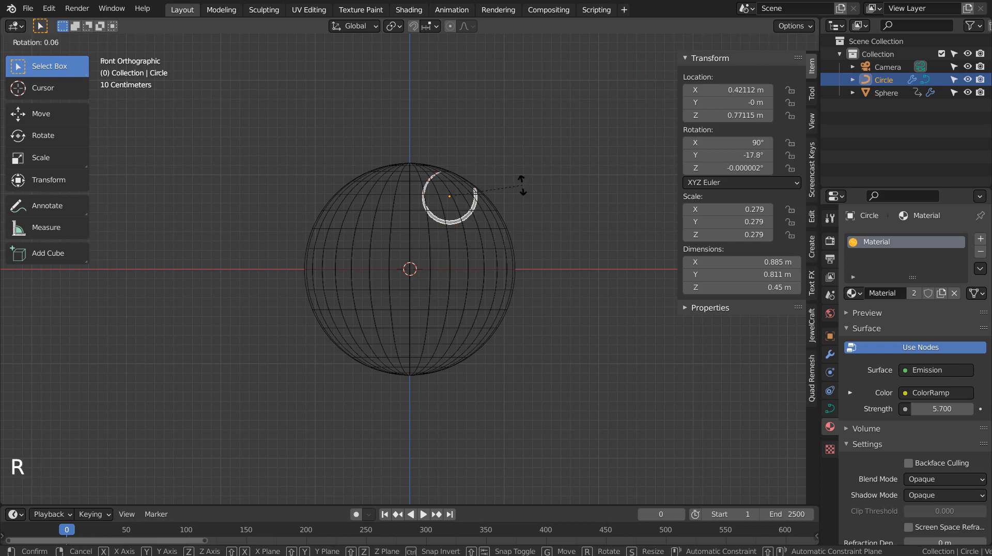
{"action": "key", "text": "g"}
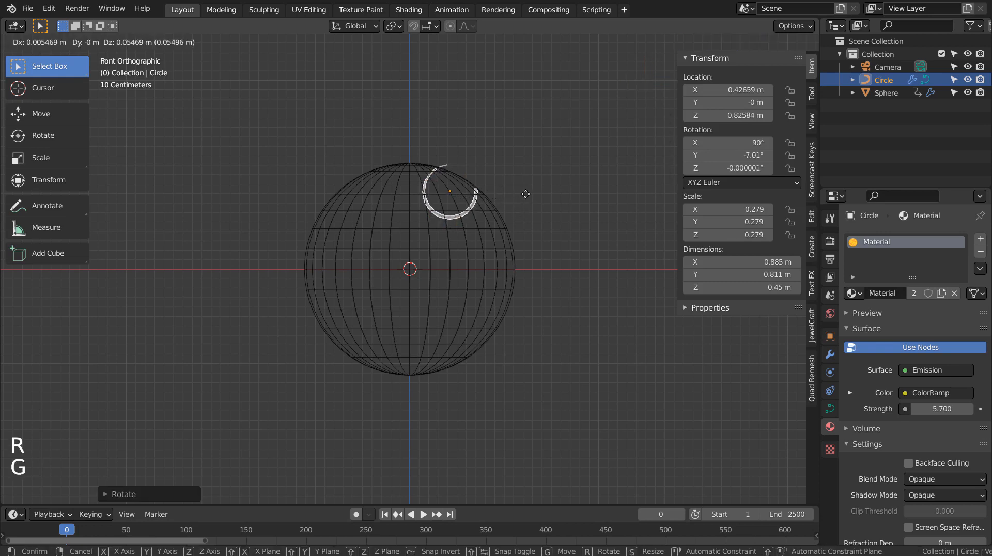
{"action": "left_click", "coordinate": [527, 198]}
- Try moving the arc to about X 0.37 m, Z 0.80 m and rotating it about its origin, and undo both changes
{"action": "key", "text": "g"}
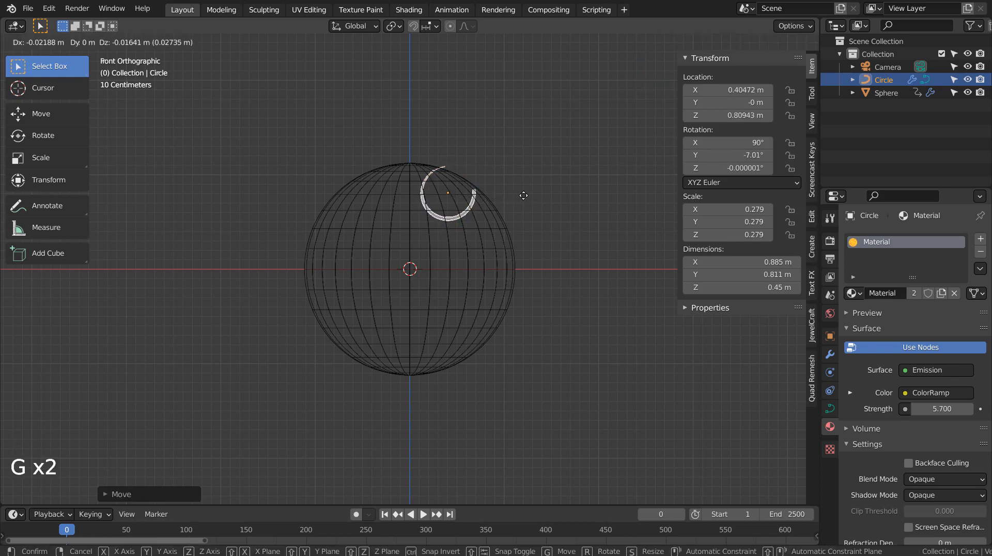
{"action": "left_click", "coordinate": [520, 196]}
{"action": "key", "text": "r"}
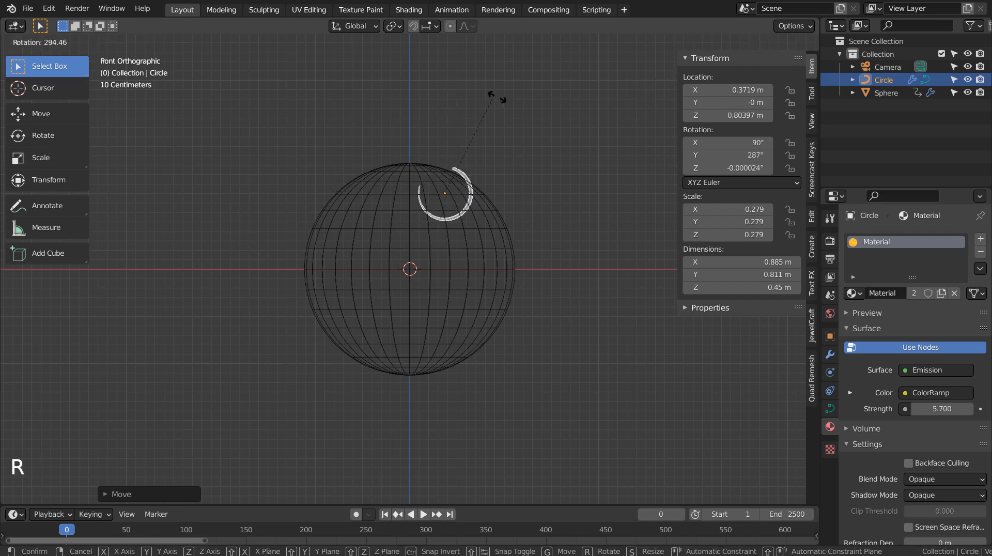
{"action": "left_click", "coordinate": [527, 122]}
{"action": "key", "text": "ctrl+z"}
{"action": "key", "text": "ctrl+z"}
{"action": "key", "text": "ctrl+z"}
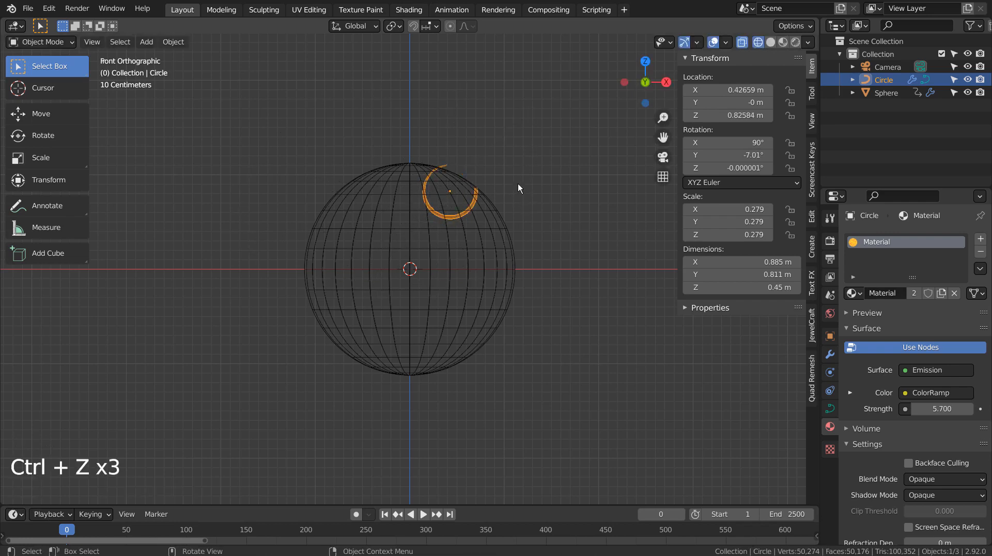
- Scale the arc to about 0.178, move it to about X 0.498 m, Z 0.831 m, and rotate it to about -18.5° in Y
{"action": "key", "text": "s"}
{"action": "left_click", "coordinate": [489, 193]}
{"action": "key", "text": "g"}
{"action": "left_click", "coordinate": [496, 191]}
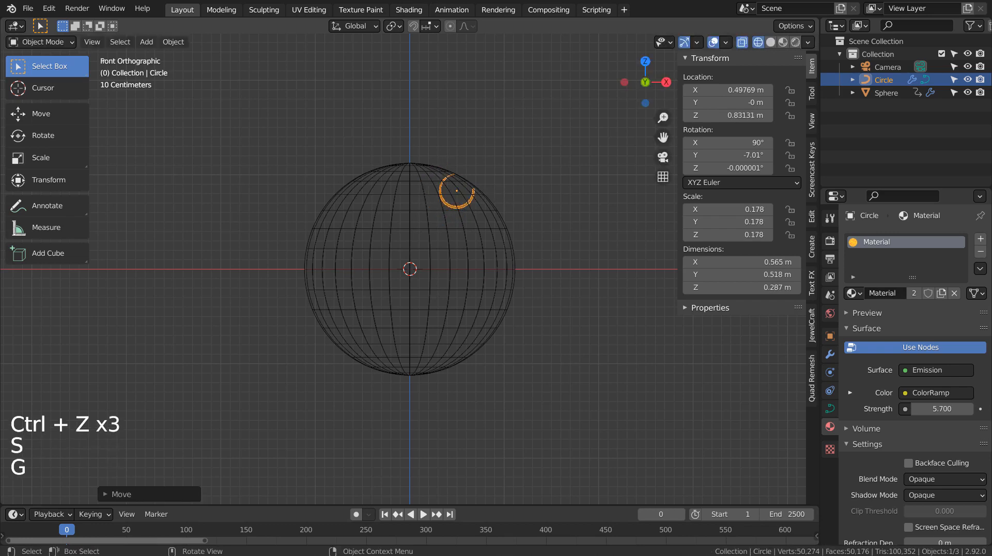
{"action": "key", "text": "r"}
{"action": "right_click", "coordinate": [509, 182]}
{"action": "key", "text": "g"}
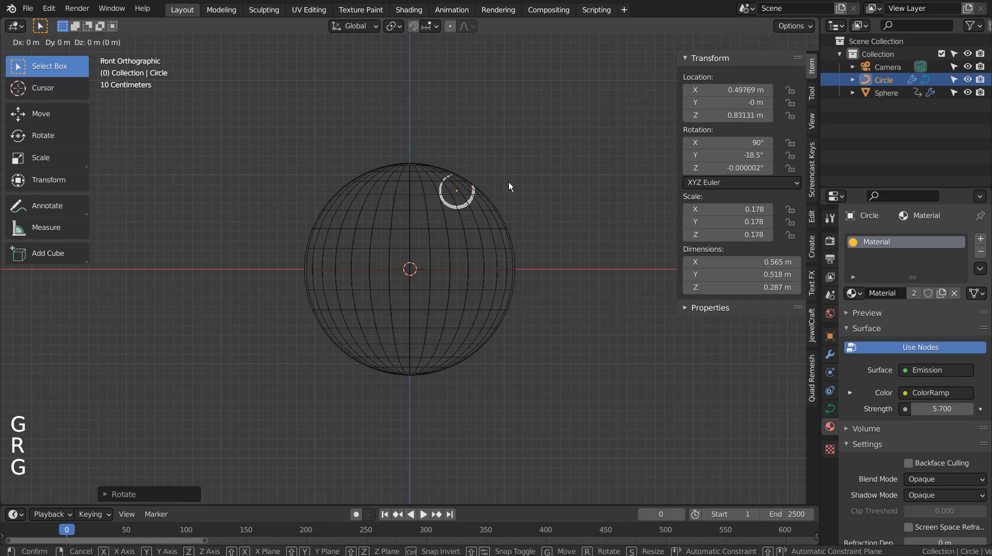
{"action": "right_click", "coordinate": [509, 182]}
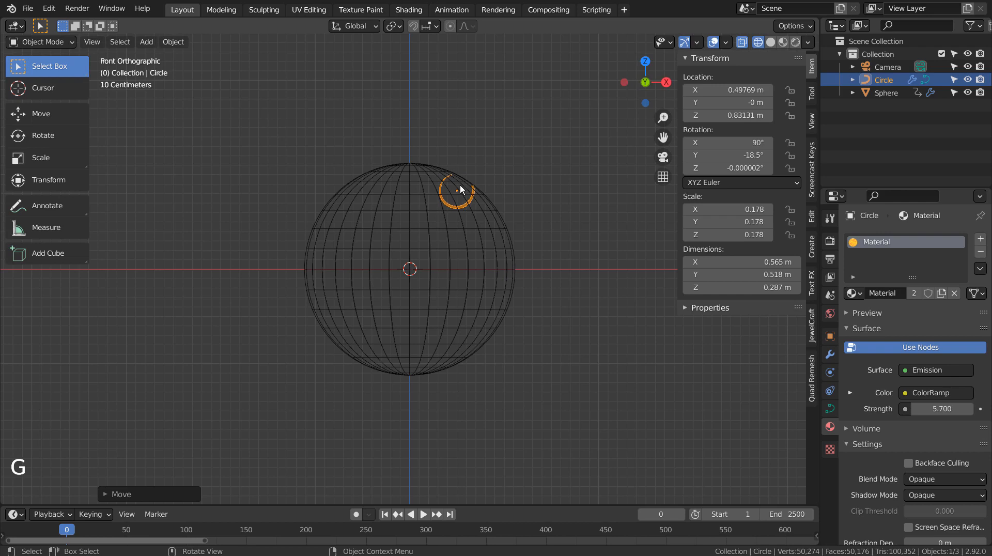
- Turn off proportional editing and shift all the arc's control points slightly down and to the left of its origin
{"action": "key", "text": "Tab"}
{"action": "key", "text": "a"}
{"action": "key", "text": "g"}
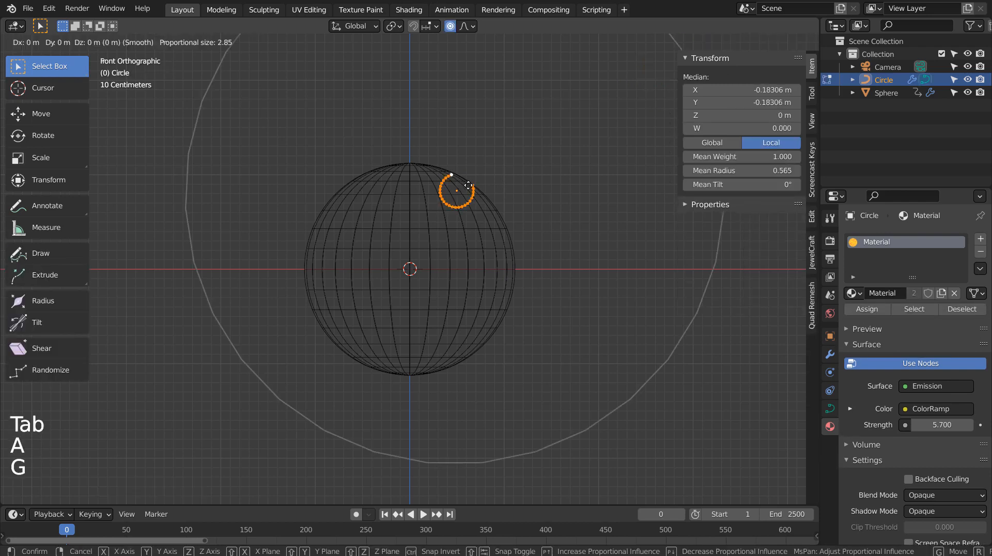
{"action": "left_click", "coordinate": [468, 185]}
{"action": "key", "text": "ctrl+z"}
{"action": "left_click", "coordinate": [450, 25]}
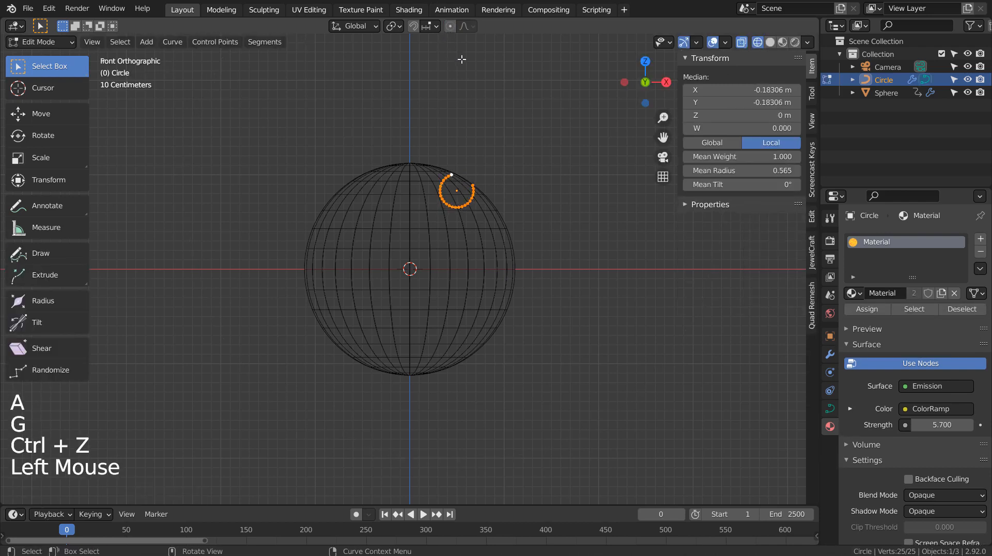
{"action": "key", "text": "g"}
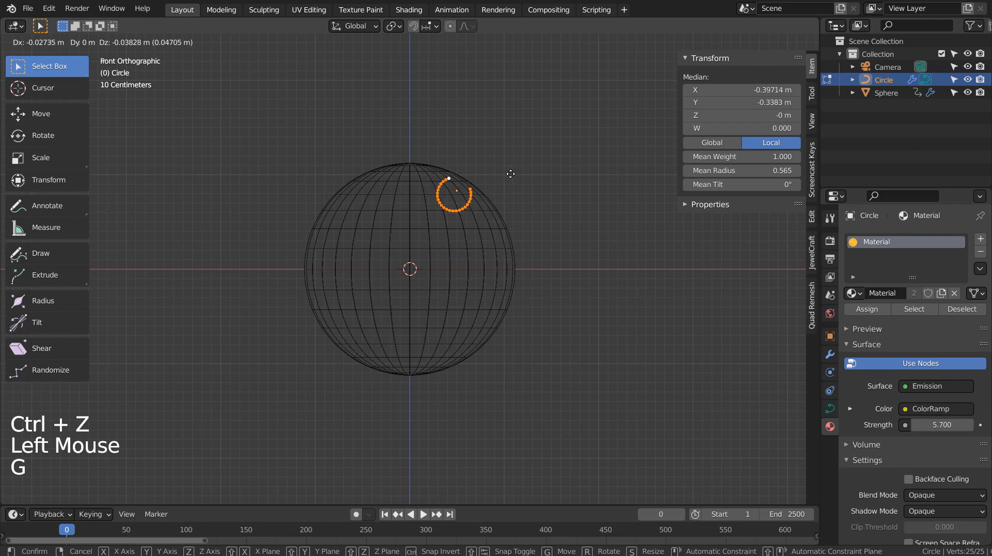
{"action": "left_click", "coordinate": [511, 174]}
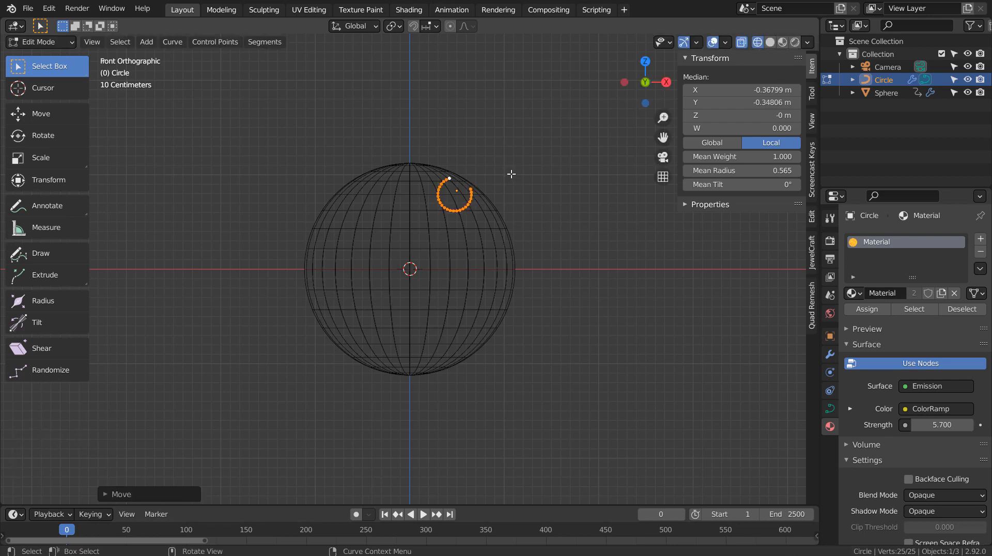
- Return to Object Mode and raise the arc to about Z 0.891 m
{"action": "key", "text": "Tab"}
{"action": "key", "text": "g"}
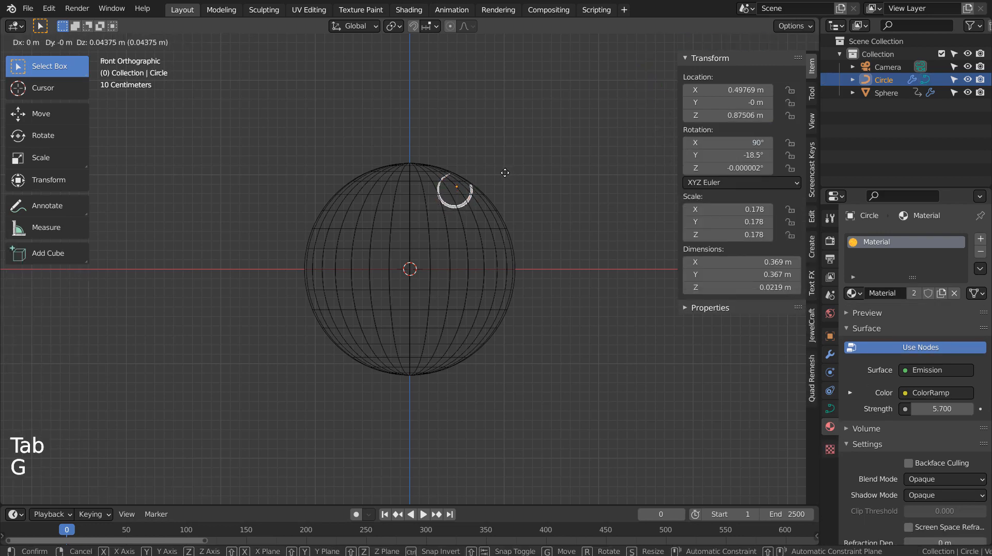
{"action": "left_click", "coordinate": [504, 172]}
- Try rotating the arc a full turn about its offset origin, and undo the rotation
{"action": "key", "text": "r"}
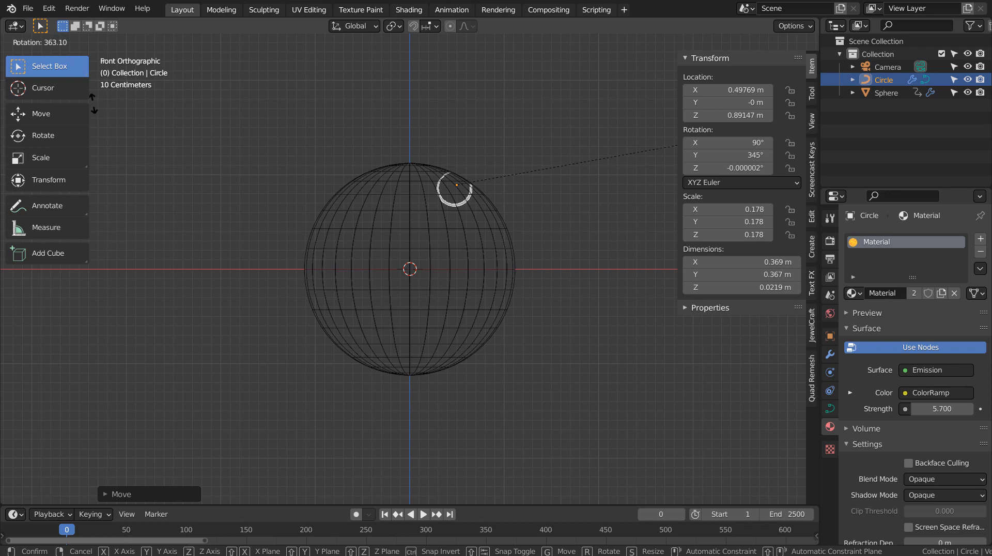
{"action": "left_click", "coordinate": [542, 143]}
{"action": "key", "text": "ctrl+z"}
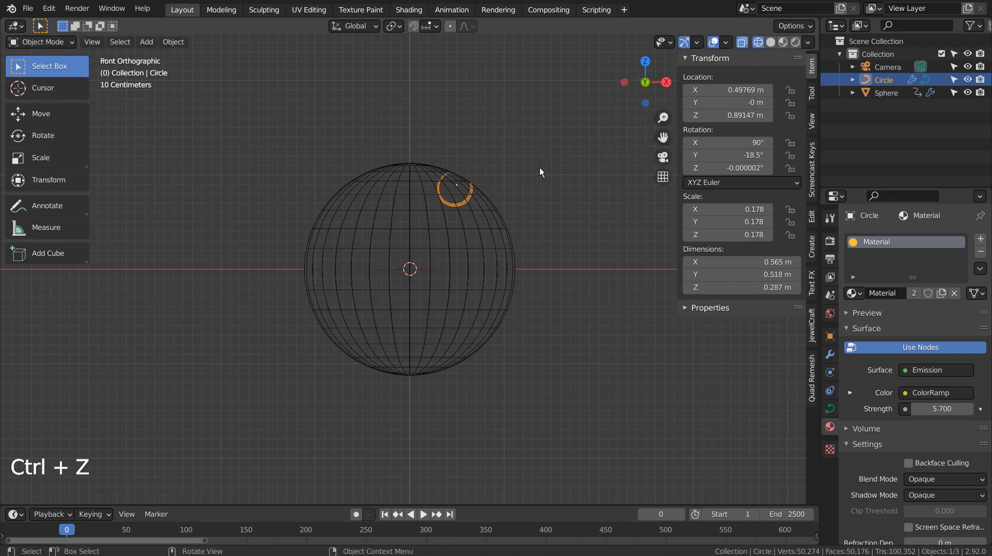
- Keyframe the arc's rotation at frame 1, and at frame 25 with the Y rotation set to about 348°
{"action": "left_click", "coordinate": [385, 515]}
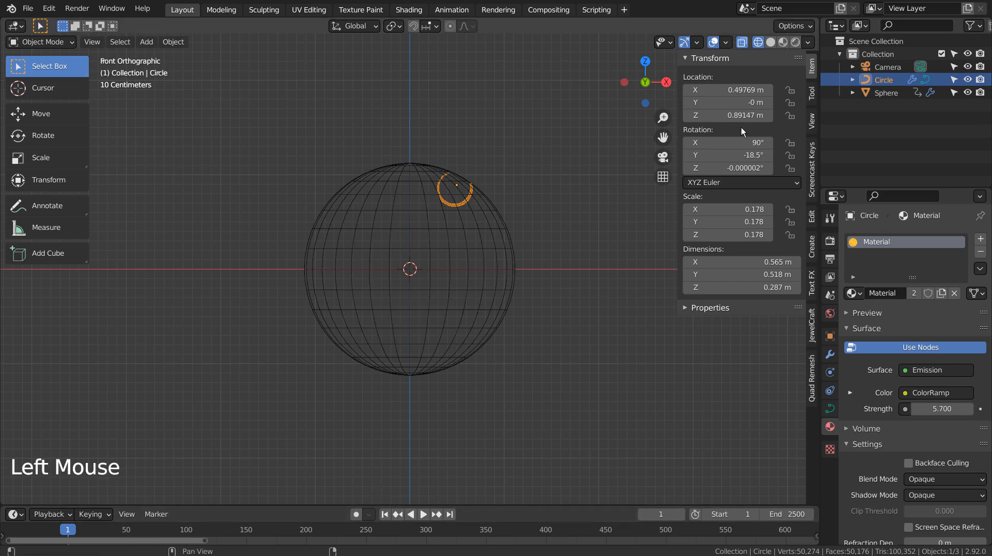
{"action": "key", "text": "i"}
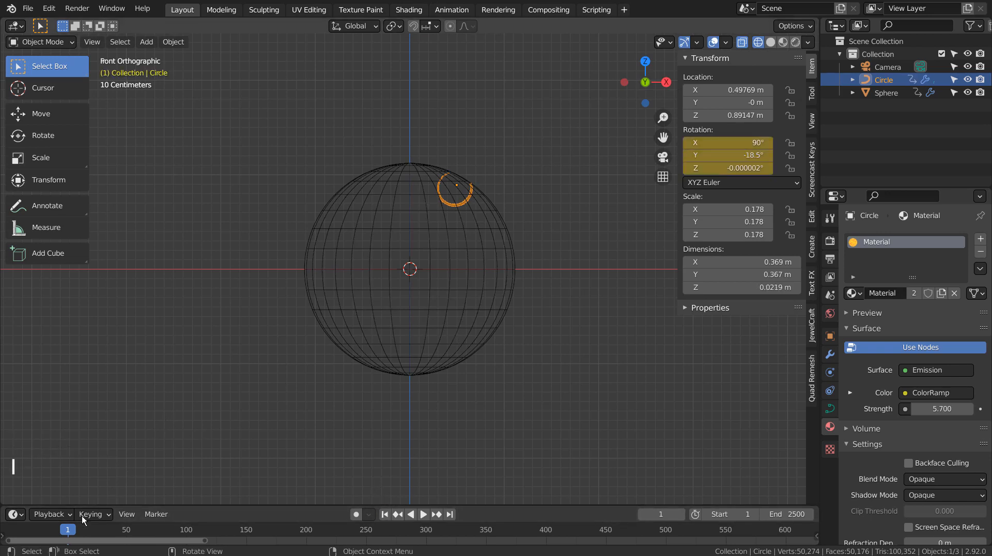
{"action": "left_click", "coordinate": [92, 527]}
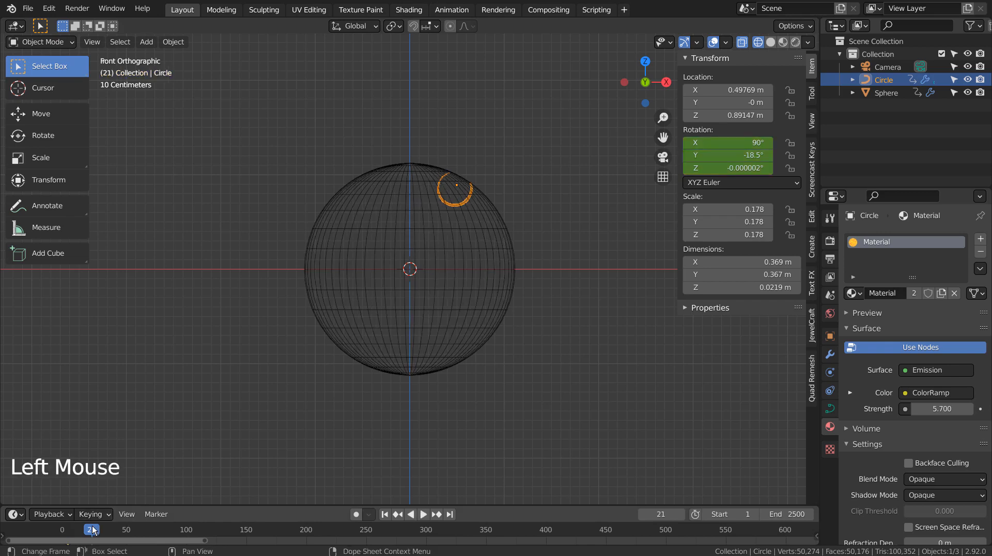
{"action": "left_click_drag", "start_coordinate": [94, 529], "coordinate": [99, 534]}
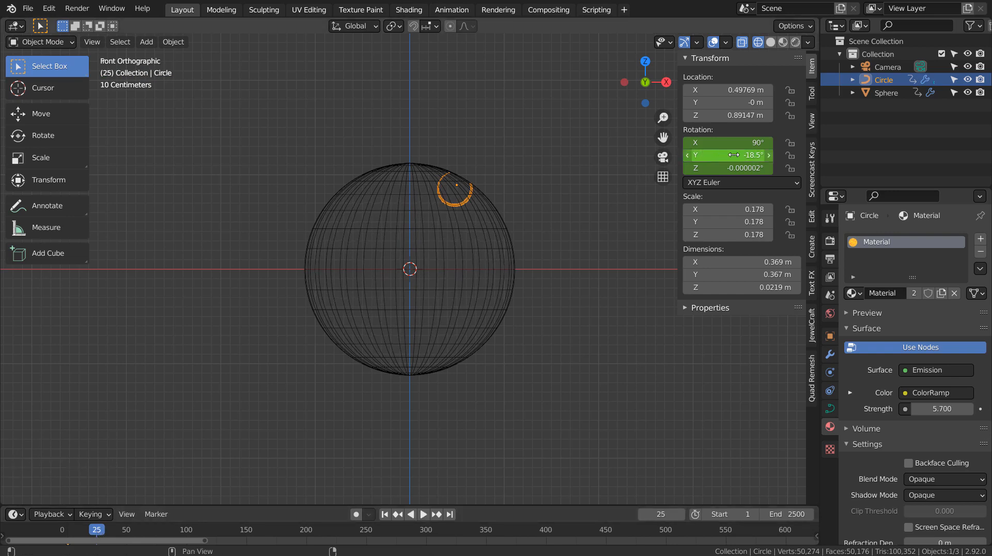
{"action": "left_click_drag", "start_coordinate": [720, 156], "coordinate": [796, 155]}
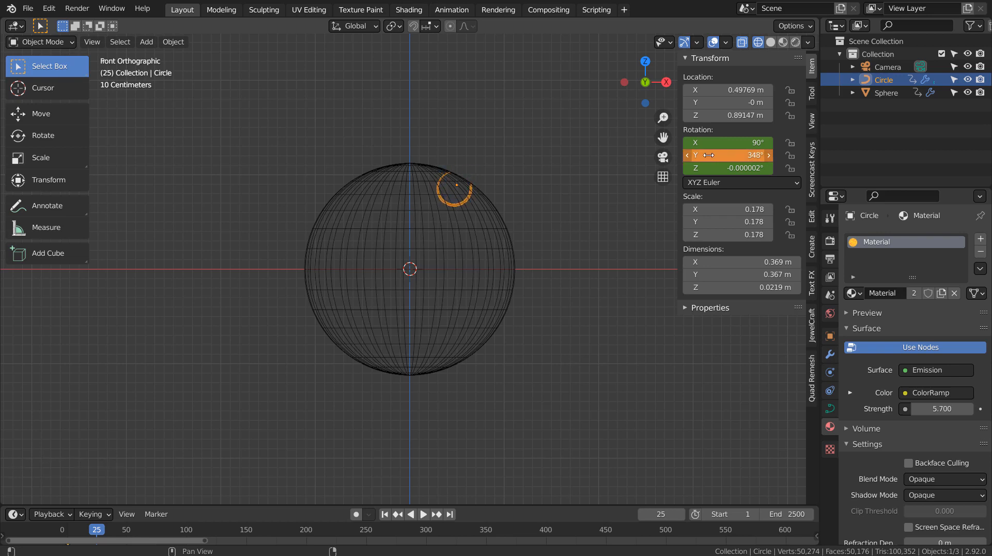
{"action": "key", "text": "i"}
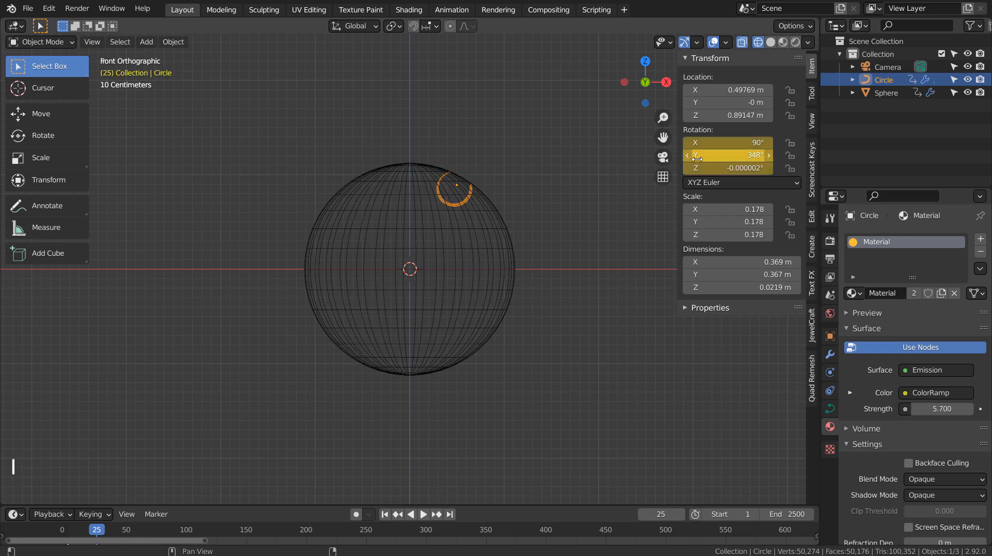
- Play the arc's rotation animation from the start and return to frame 1
{"action": "left_click", "coordinate": [397, 515]}
{"action": "left_click", "coordinate": [422, 514]}
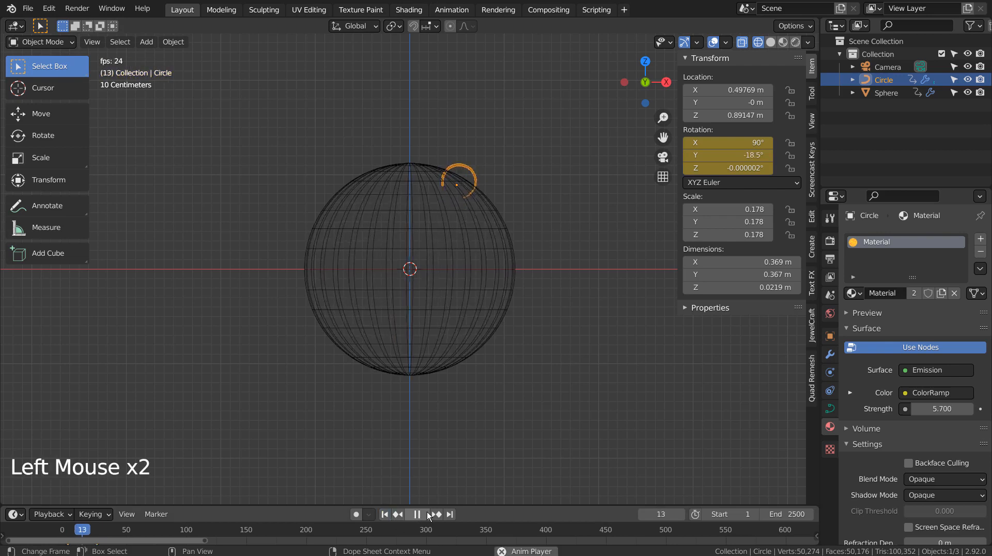
{"action": "left_click", "coordinate": [418, 514]}
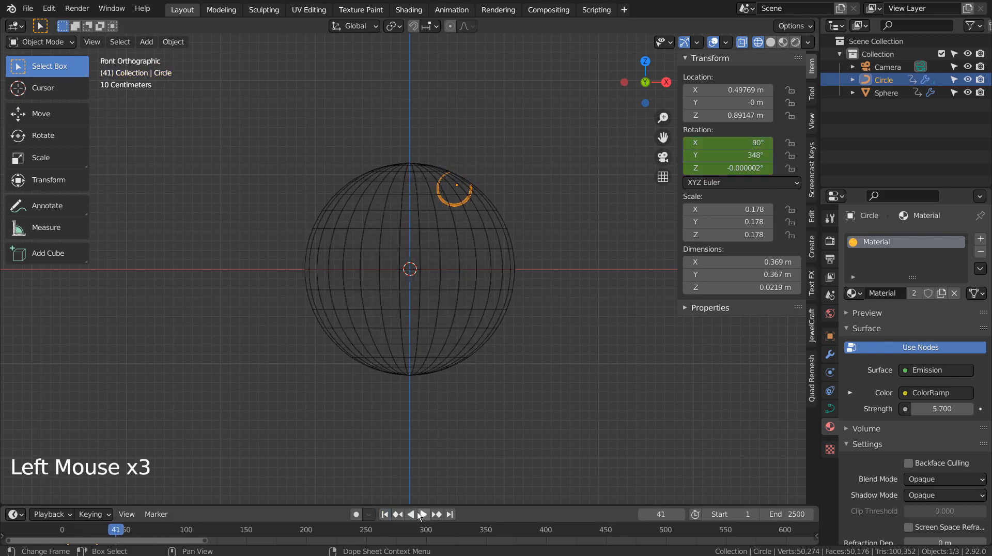
{"action": "left_click", "coordinate": [387, 513]}
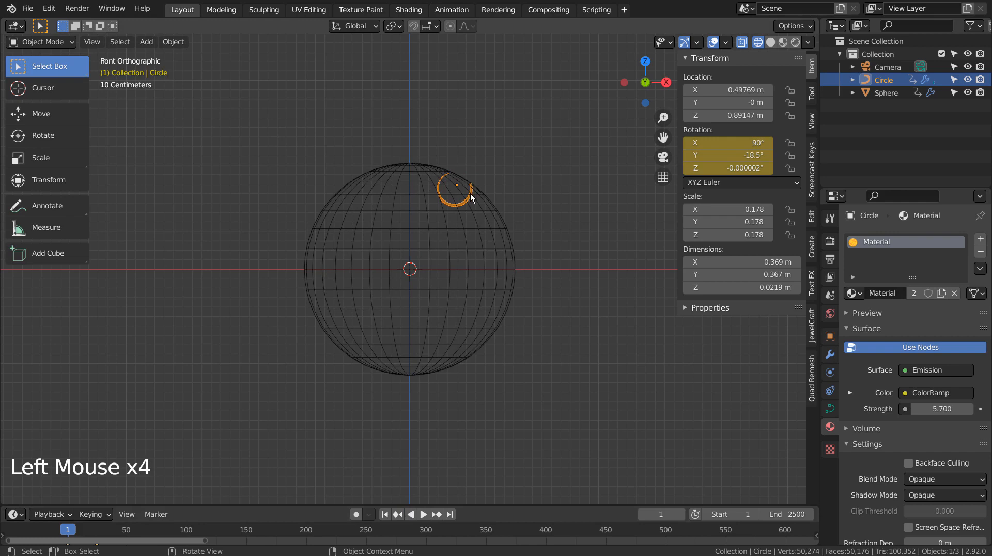
- Duplicate the arc to the sphere's lower left at about X -0.30 m, Z -0.42 m and scale the copy to about 0.316
{"action": "key", "text": "shift+d"}
{"action": "left_click", "coordinate": [373, 340]}
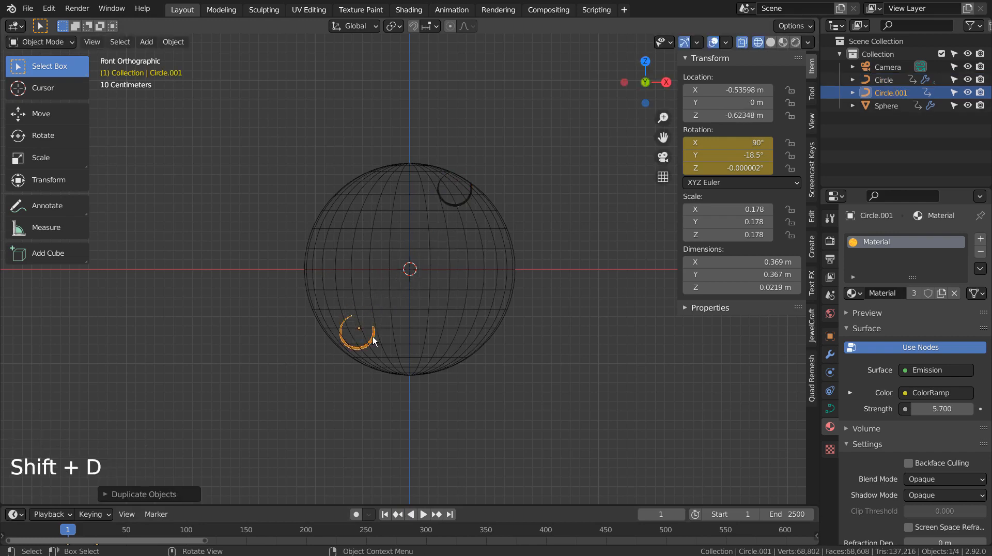
{"action": "key", "text": "s"}
{"action": "left_click", "coordinate": [434, 347]}
{"action": "key", "text": "g"}
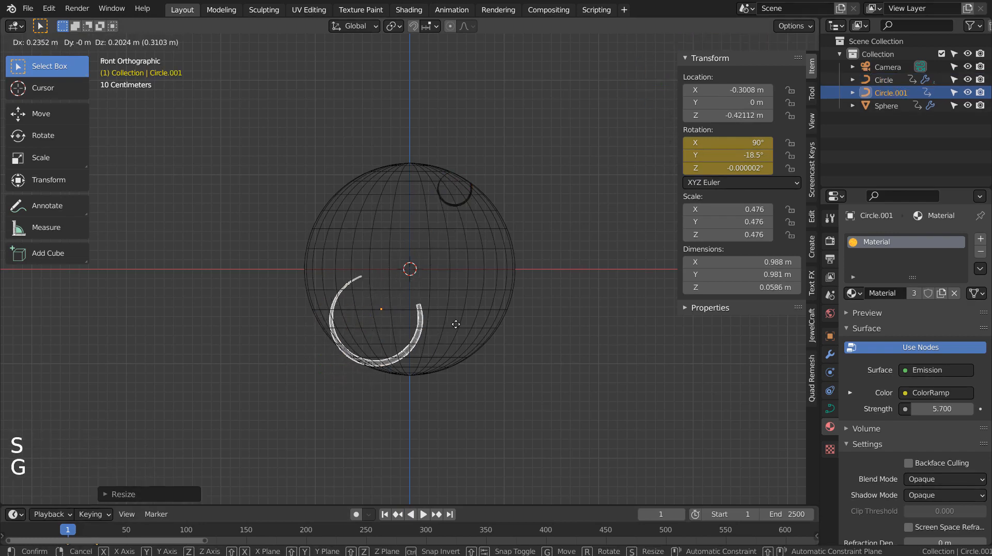
{"action": "left_click", "coordinate": [455, 324]}
{"action": "key", "text": "s"}
{"action": "left_click", "coordinate": [419, 336]}
- Rotate the duplicated arc to about 185° in Y and place it at about X -0.596 m, Z -0.706 m near the sphere's edge
{"action": "key", "text": "g"}
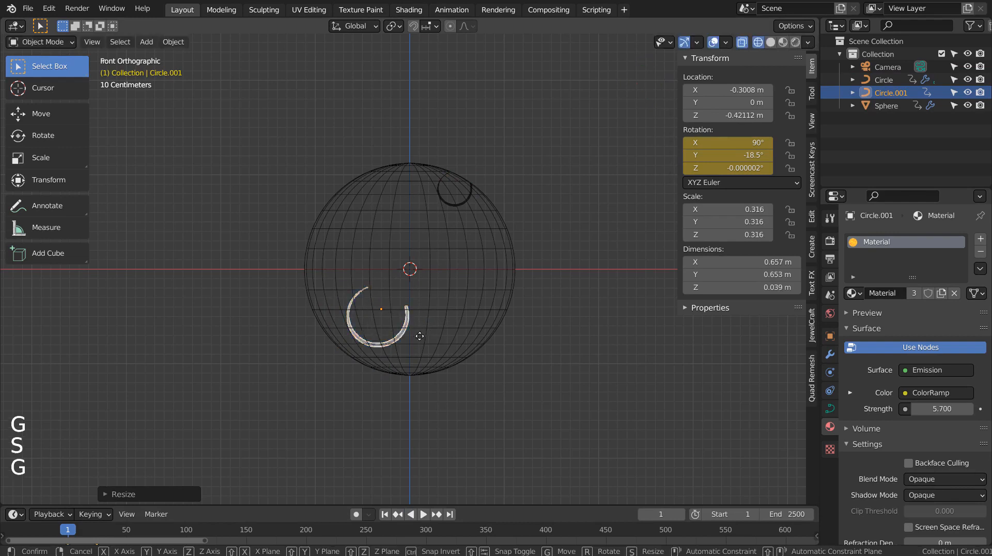
{"action": "left_click", "coordinate": [380, 374]}
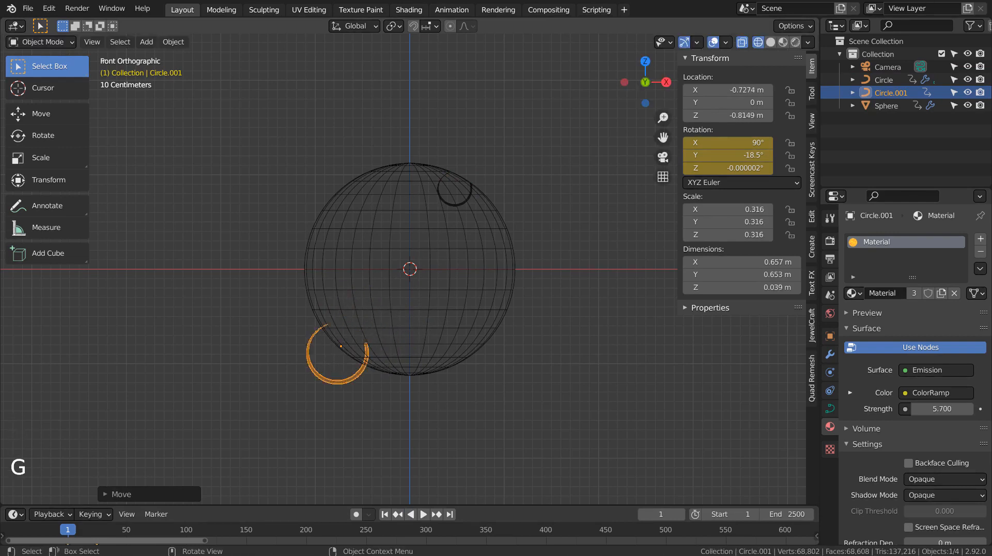
{"action": "key", "text": "r"}
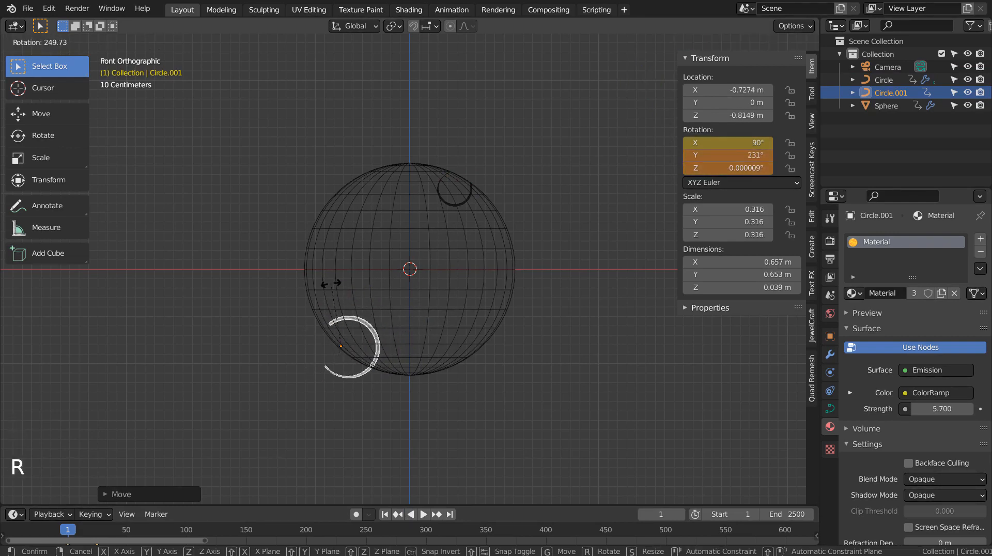
{"action": "left_click", "coordinate": [319, 332]}
{"action": "key", "text": "g"}
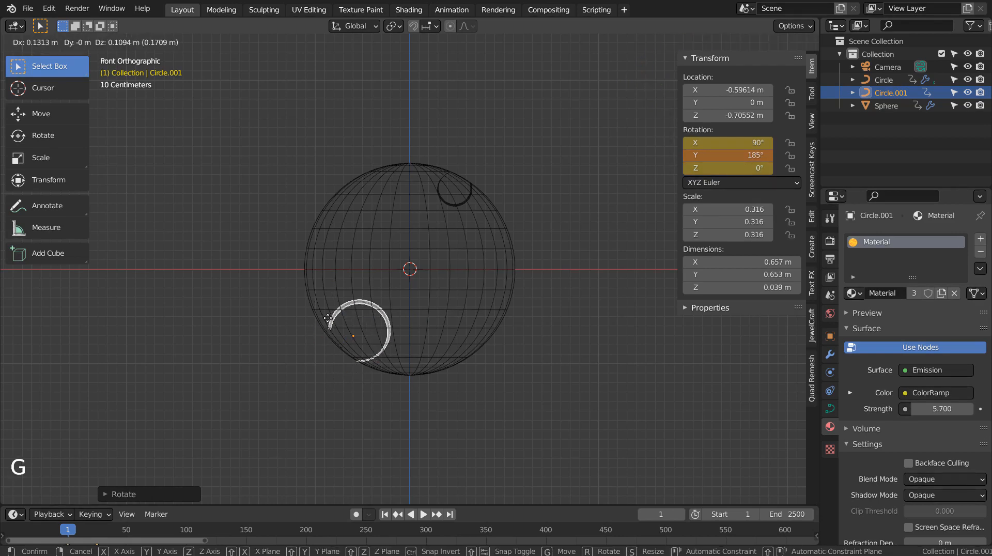
{"action": "left_click", "coordinate": [328, 318]}
- Try rotating the duplicated arc at frame 1 to about 538° in Y without keying it
{"action": "key", "text": "r"}
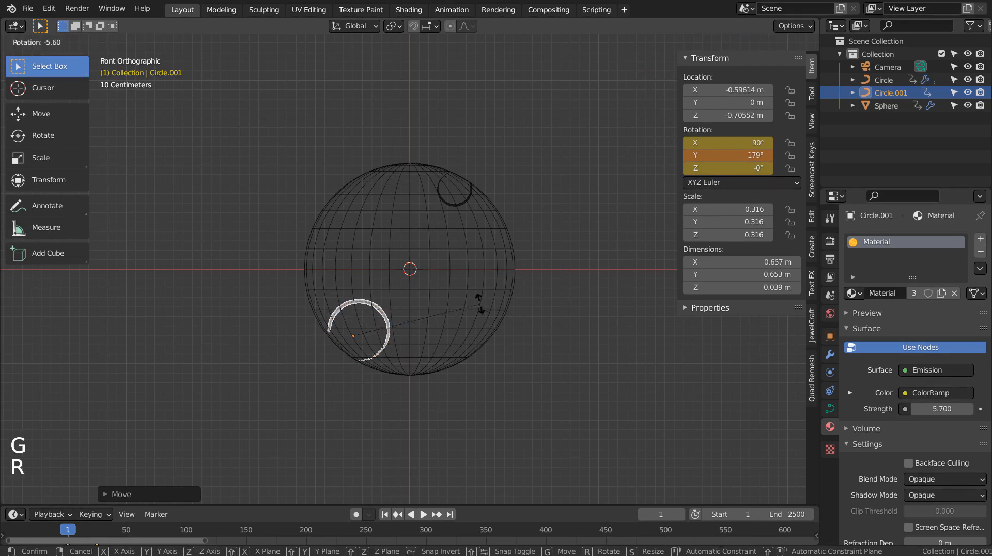
{"action": "key", "text": "r"}
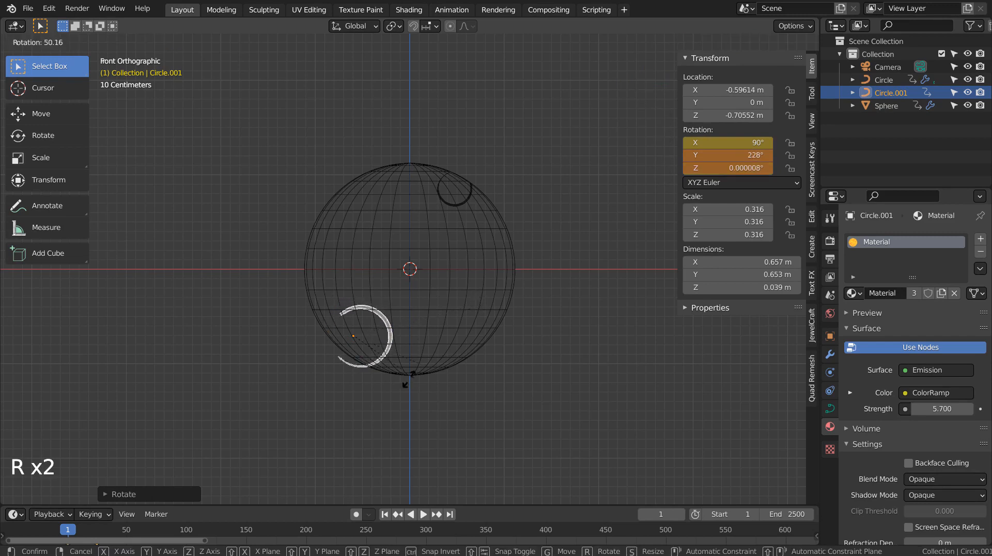
{"action": "left_click", "coordinate": [503, 296]}
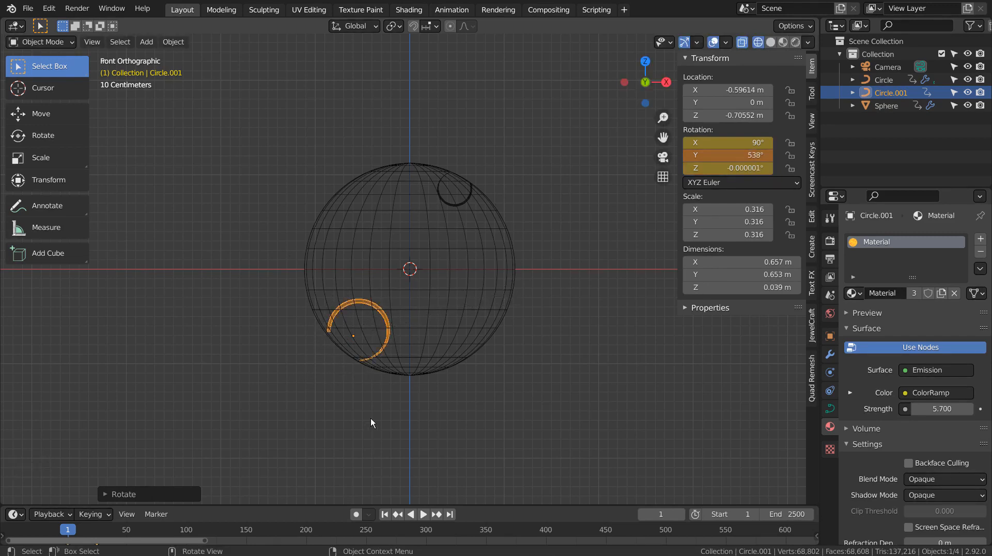
- Remove the inherited rotation keyframes from the duplicated arc, with the playhead at frame 25
{"action": "left_click", "coordinate": [126, 529]}
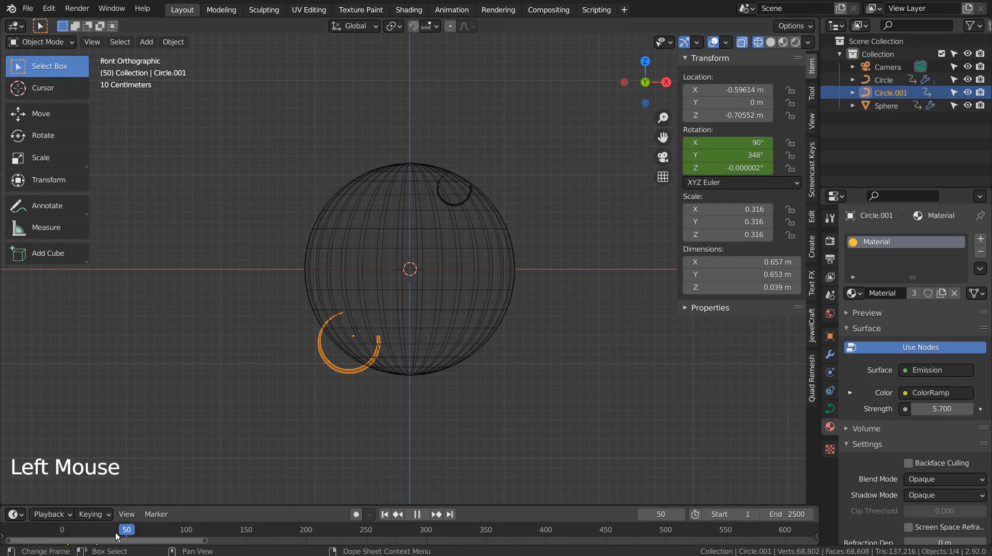
{"action": "left_click_drag", "start_coordinate": [117, 537], "coordinate": [100, 537]}
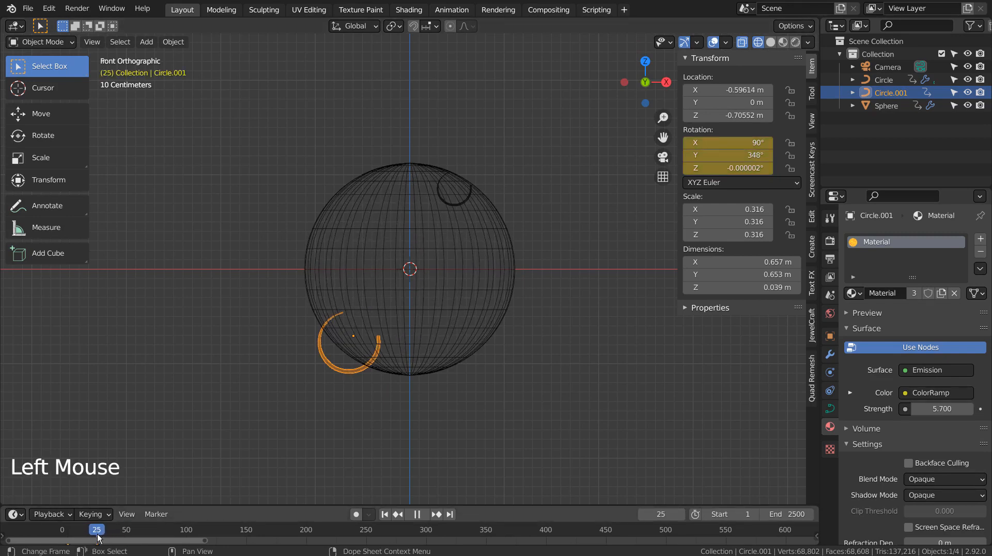
{"action": "right_click", "coordinate": [97, 535]}
{"action": "left_click", "coordinate": [96, 512]}
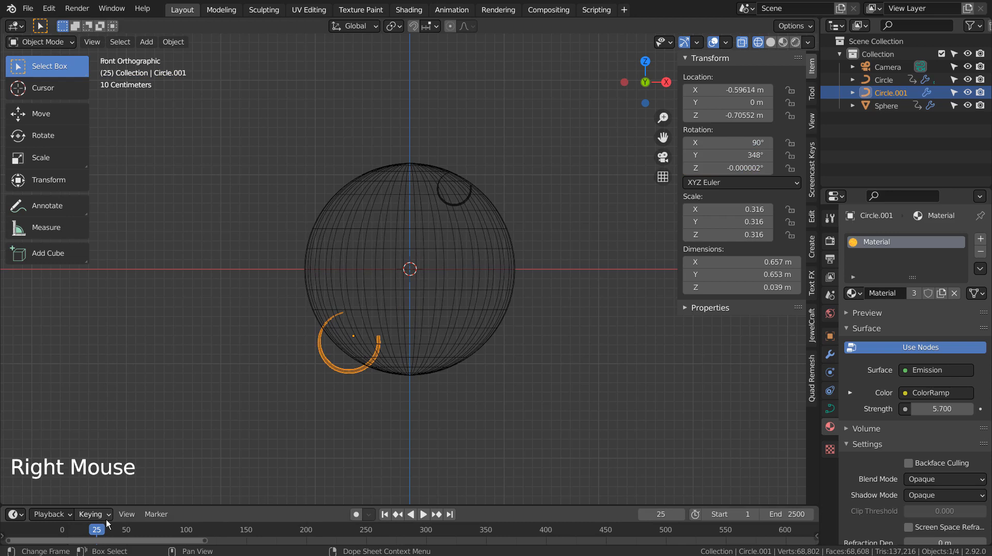
- Set the duplicated arc's Y rotation to about 172° at frame 50 and keyframe its rotation
{"action": "left_click_drag", "start_coordinate": [102, 532], "coordinate": [129, 533]}
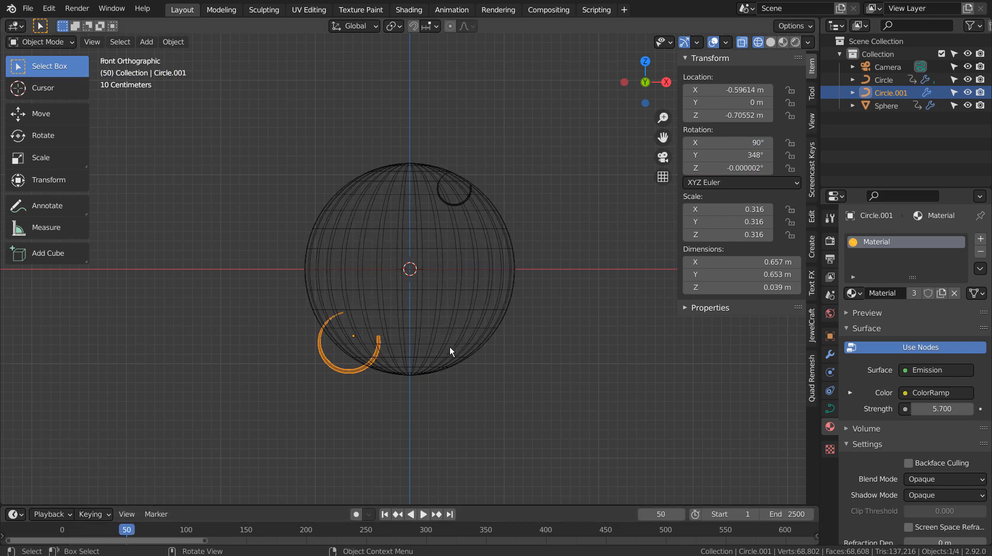
{"action": "left_click", "coordinate": [687, 155]}
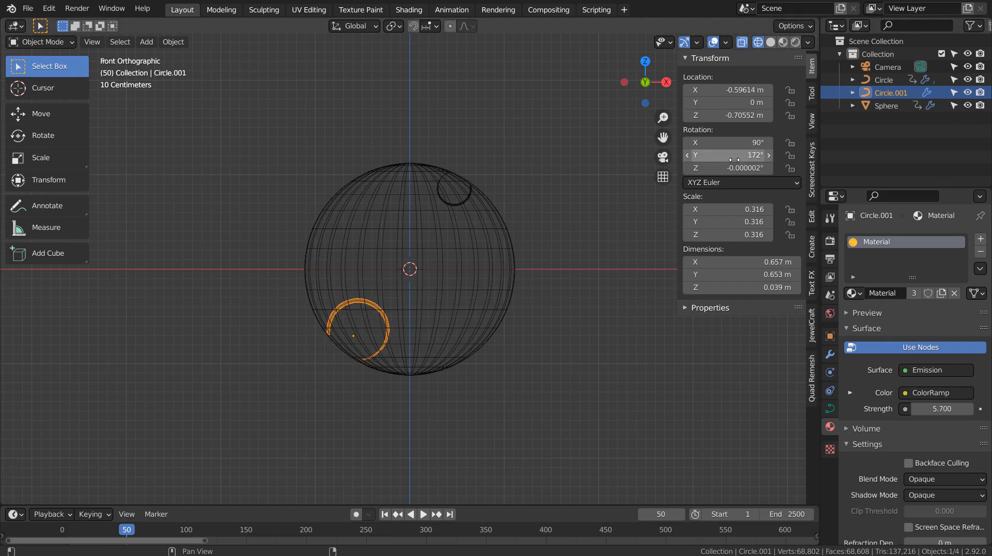
{"action": "key", "text": "i"}
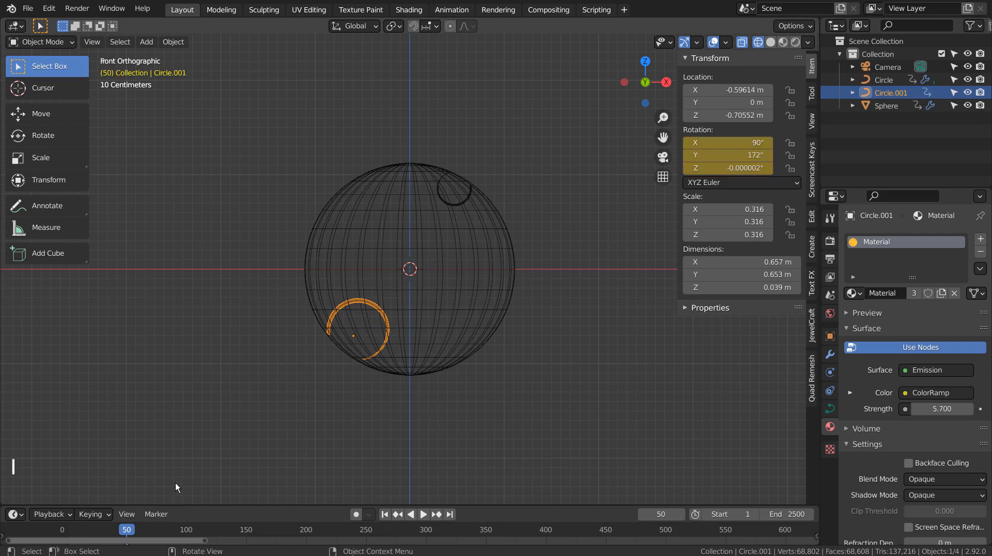
- Set the duplicated arc's Y rotation to about 534° at frame 75 and keyframe its rotation
{"action": "left_click", "coordinate": [154, 529]}
{"action": "left_click", "coordinate": [153, 529]}
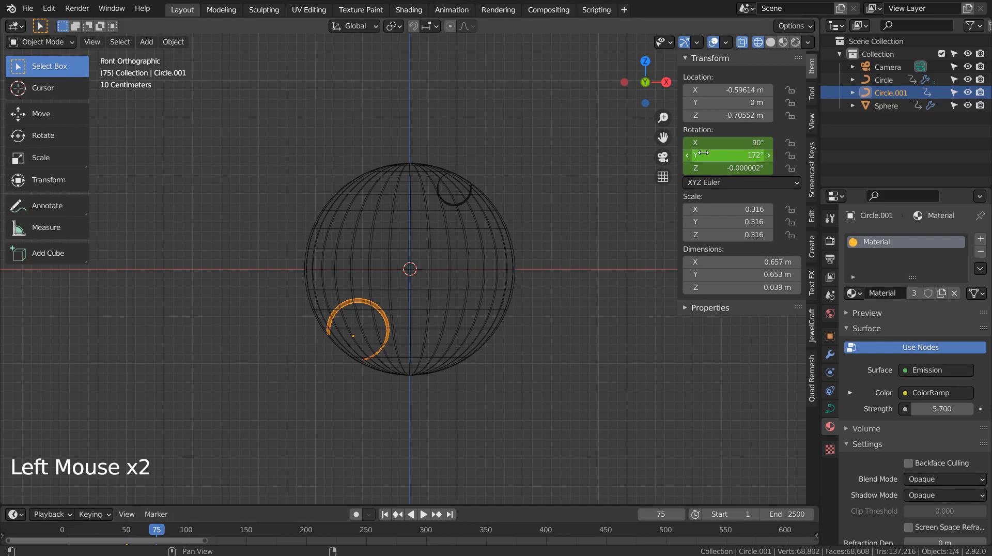
{"action": "left_click_drag", "start_coordinate": [703, 153], "coordinate": [791, 153]}
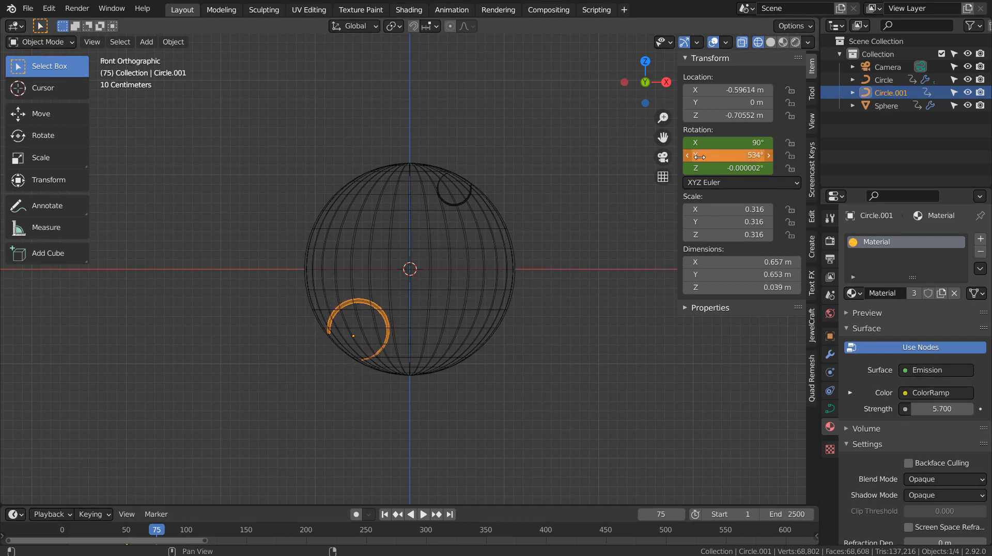
{"action": "key", "text": "i"}
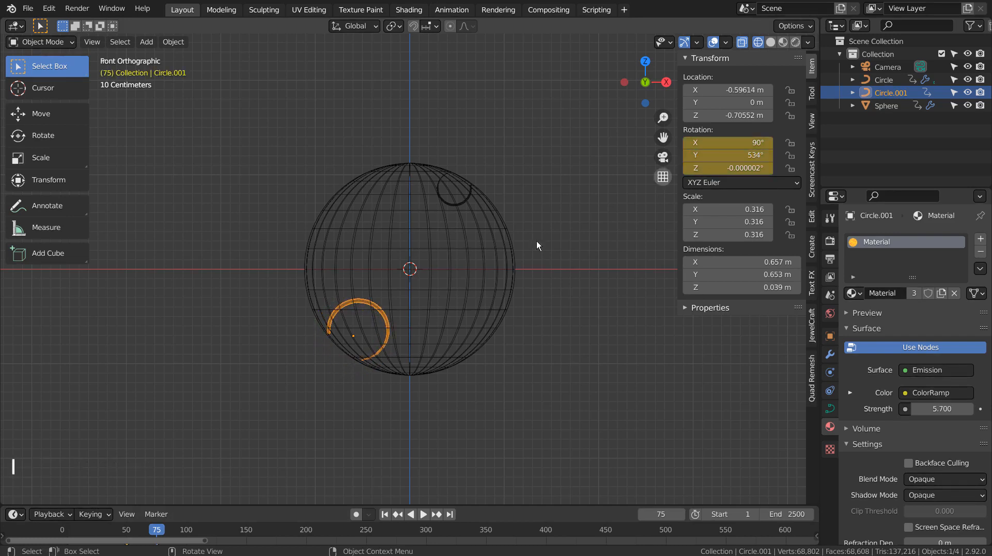
- Return to frame 1, deselect everything, switch to Material Preview shading and play the animation to about frame 200
{"action": "left_click", "coordinate": [398, 512]}
{"action": "left_click", "coordinate": [422, 440]}
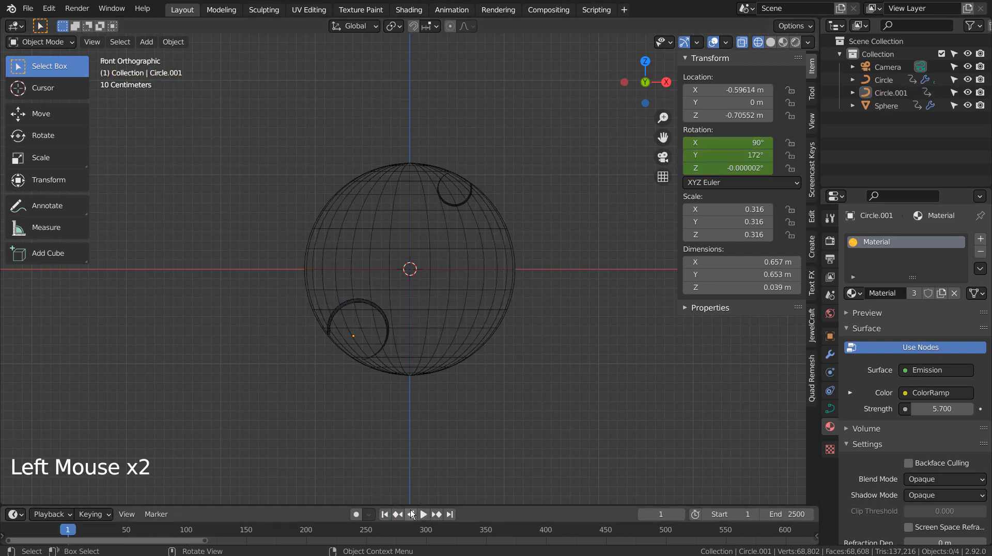
{"action": "left_click", "coordinate": [784, 41]}
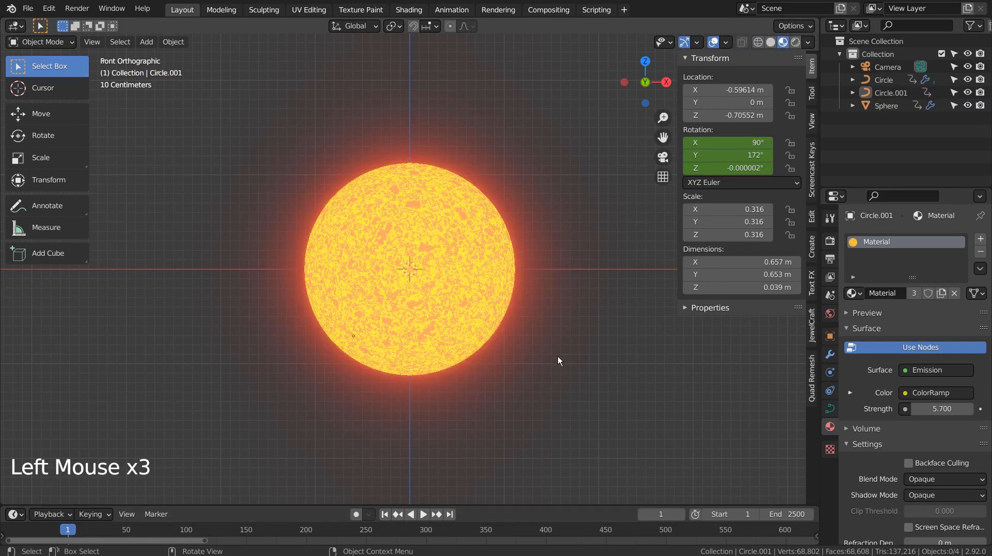
{"action": "left_click", "coordinate": [423, 515]}
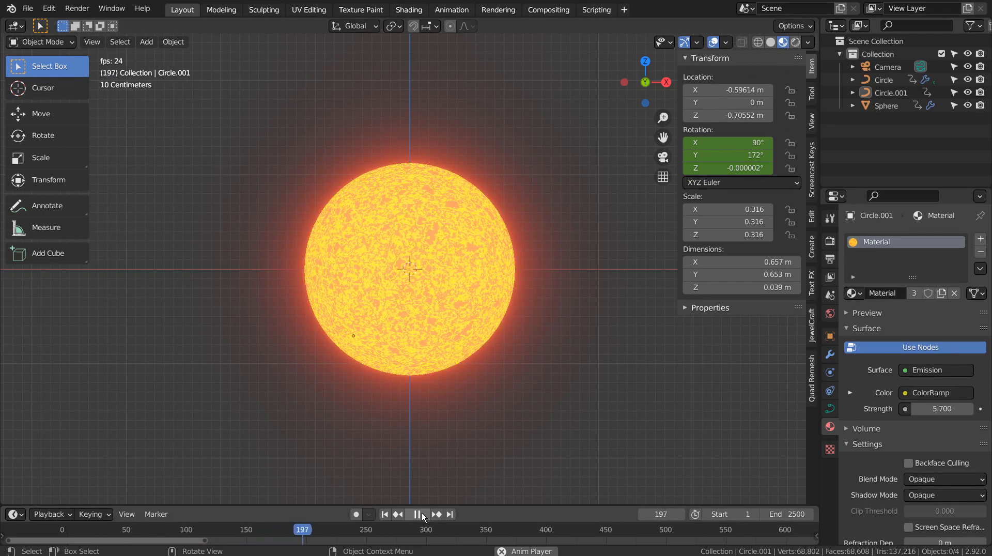
{"action": "left_click", "coordinate": [422, 514]}
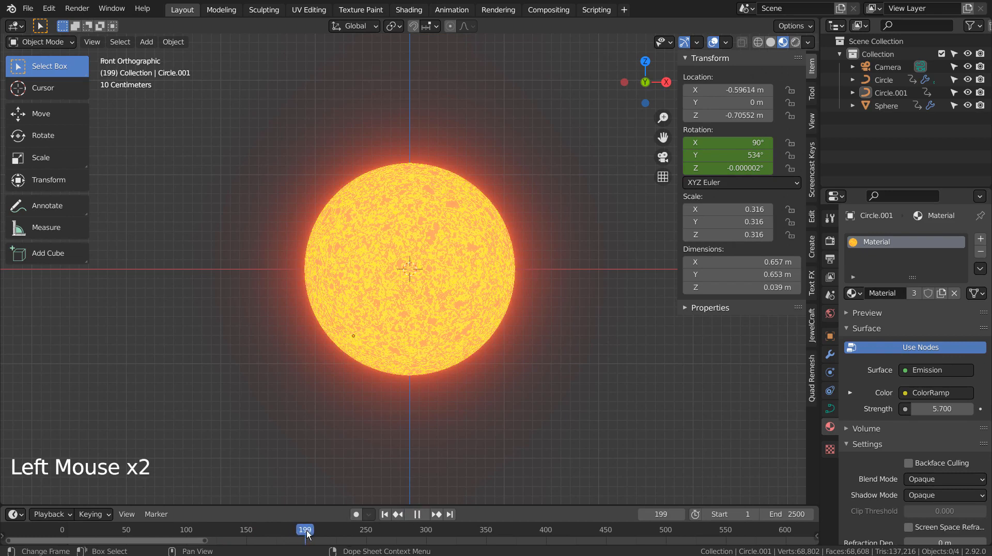
- Set the animation's end frame to 200 and play it with a closer view of the sun
{"action": "left_click", "coordinate": [786, 514]}
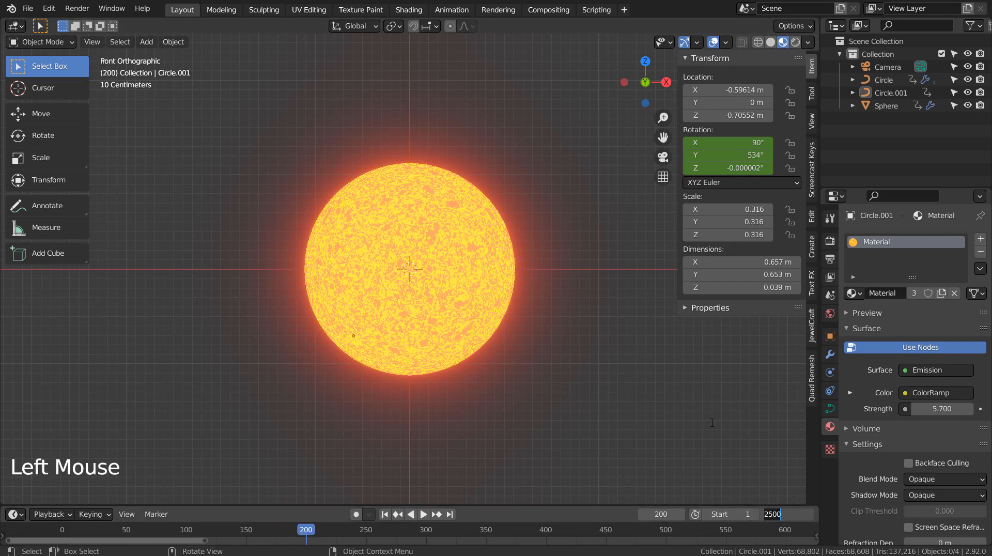
{"action": "type", "text": "200"}
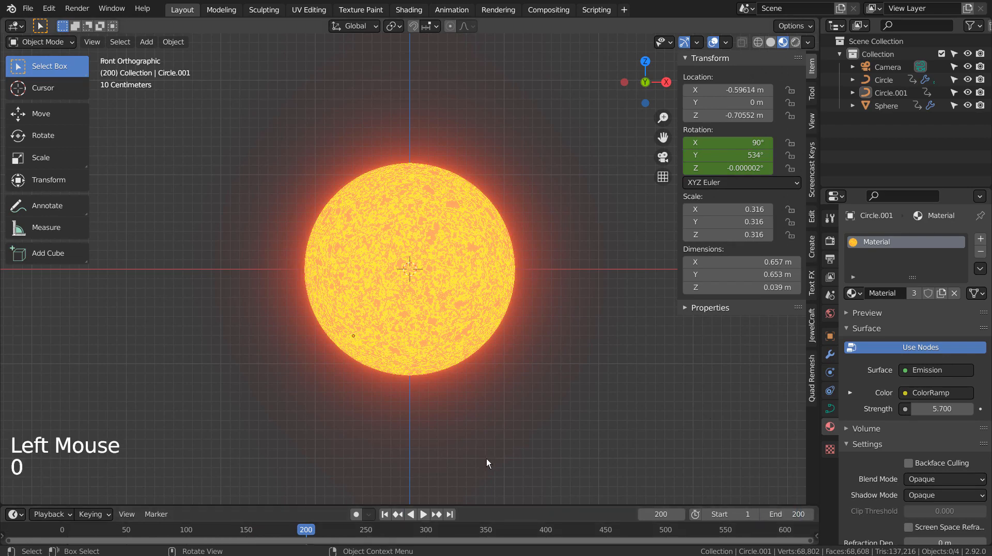
{"action": "left_click", "coordinate": [425, 514]}
{"action": "scroll", "coordinate": [566, 380], "scroll_direction": "up", "scroll_amount": 3}
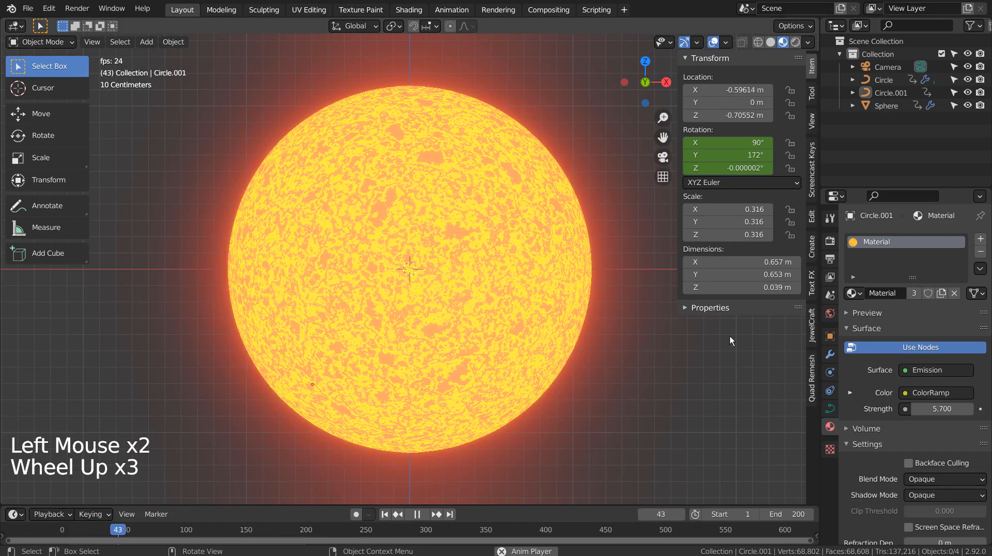